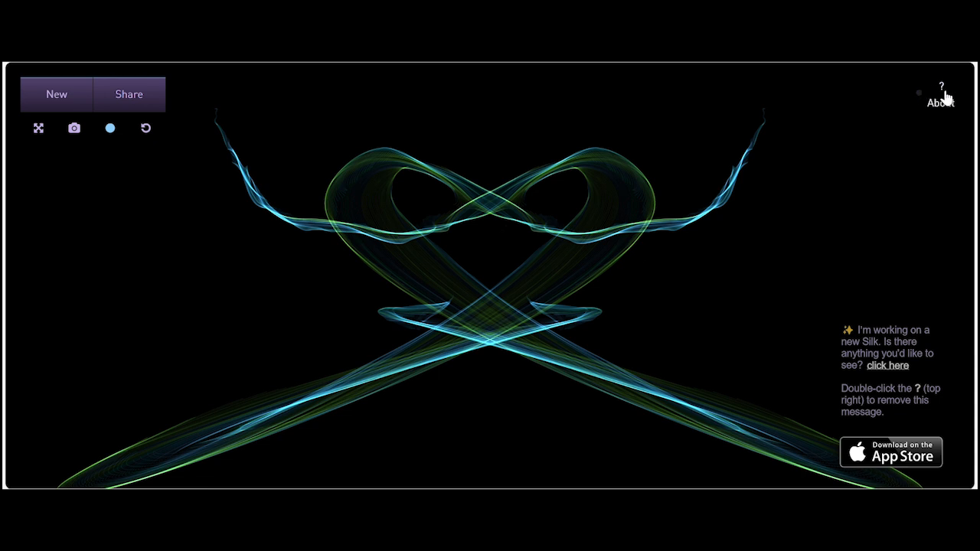
# Remove the informational message from the canvas, then switch to fullscreen view and back.
pyautogui.doubleClick(942, 87)
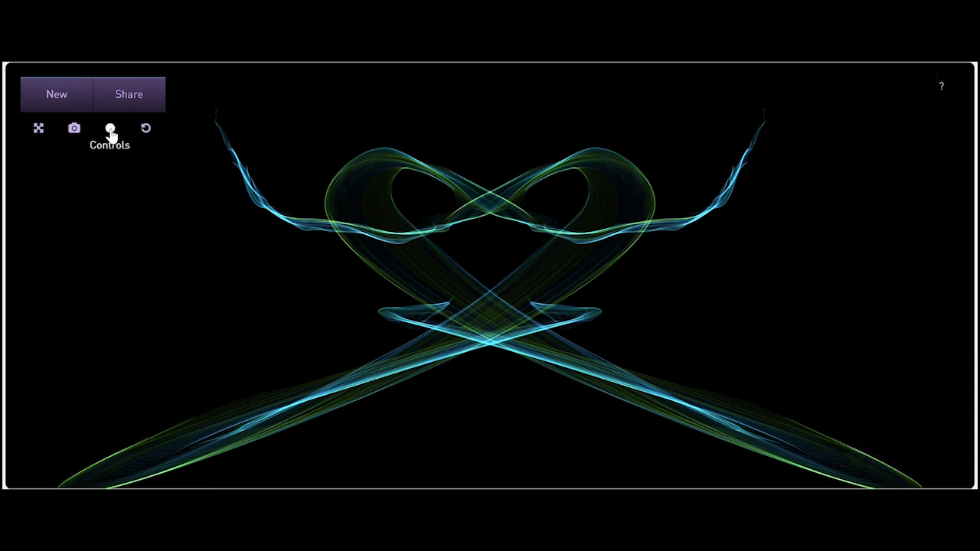
pyautogui.click(38, 129)
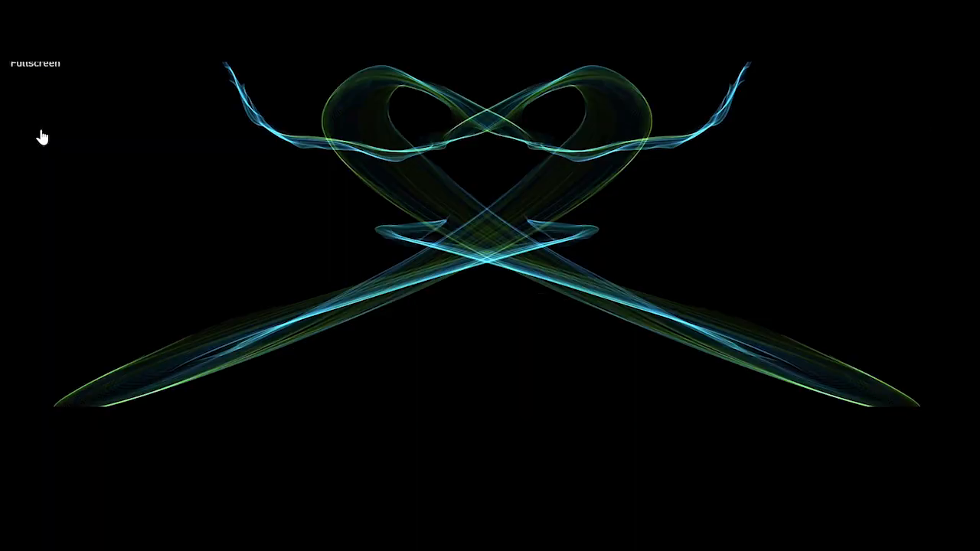
pyautogui.press('Escape')
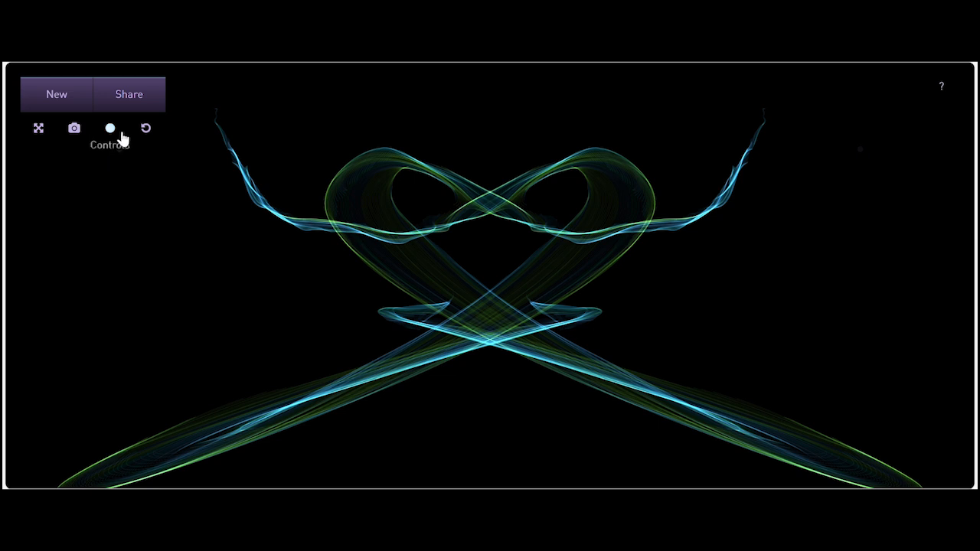
# Show the colour and symmetry controls and undo the existing blue-green drawing.
pyautogui.click(111, 132)
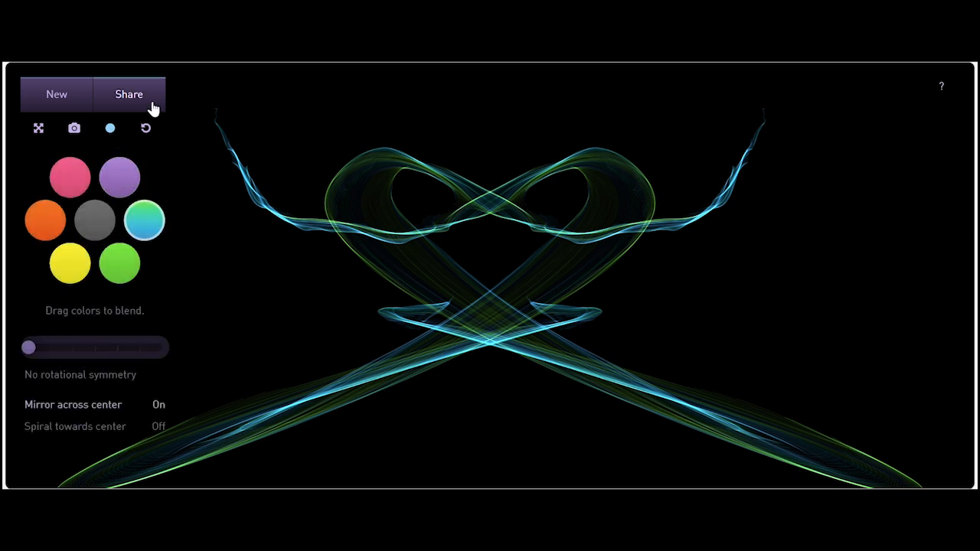
pyautogui.click(146, 130)
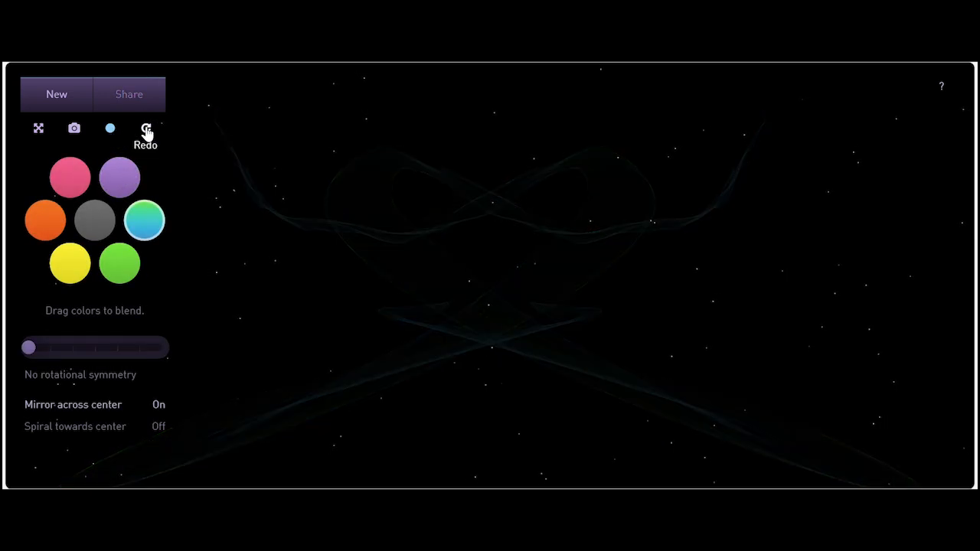
# Choose purple as the colour and draw a mirrored zigzag stroke from the canvas's upper area down to its lower middle.
pyautogui.click(96, 221)
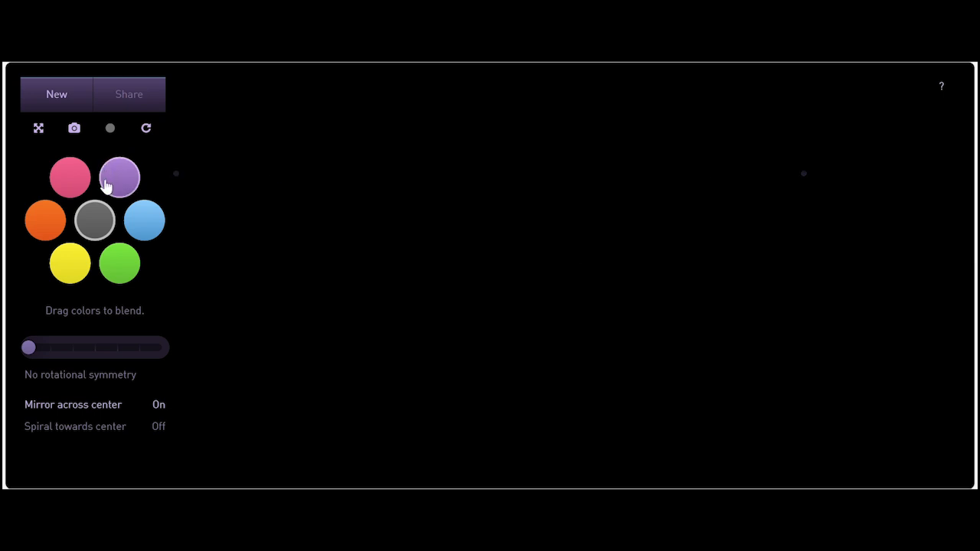
pyautogui.moveTo(178, 216); pyautogui.dragTo(180, 222)
pyautogui.click(130, 173)
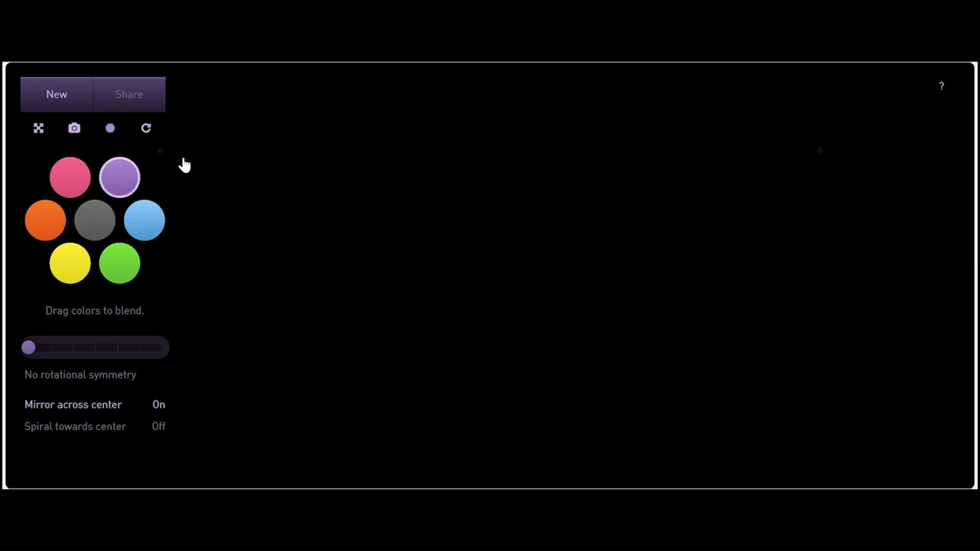
pyautogui.moveTo(260, 133)
pyautogui.mouseDown()
pyautogui.moveTo(299, 175)
pyautogui.moveTo(379, 199)
pyautogui.moveTo(305, 247)
pyautogui.moveTo(353, 284)
pyautogui.moveTo(308, 312)
pyautogui.moveTo(343, 353)
pyautogui.moveTo(378, 357)
pyautogui.mouseUp()
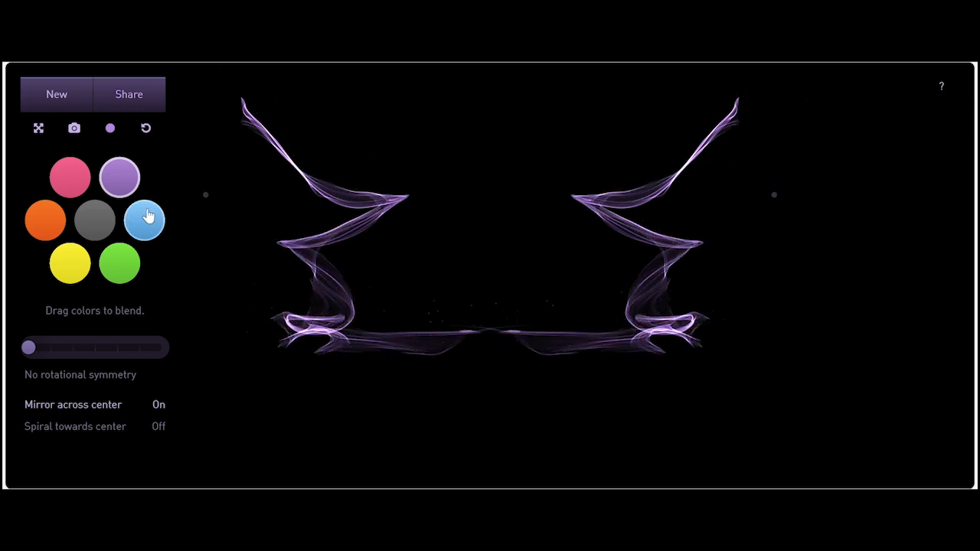
# Draw mirrored strokes down the middle of the figure, first with purple blended with blue, then with blue blended with purple.
pyautogui.moveTo(126, 179); pyautogui.dragTo(146, 230)
pyautogui.moveTo(335, 144)
pyautogui.mouseDown()
pyautogui.moveTo(387, 133)
pyautogui.moveTo(434, 172)
pyautogui.moveTo(355, 228)
pyautogui.moveTo(362, 259)
pyautogui.moveTo(591, 243)
pyautogui.moveTo(389, 284)
pyautogui.moveTo(576, 325)
pyautogui.moveTo(625, 346)
pyautogui.moveTo(384, 353)
pyautogui.moveTo(361, 387)
pyautogui.moveTo(556, 411)
pyautogui.mouseUp()
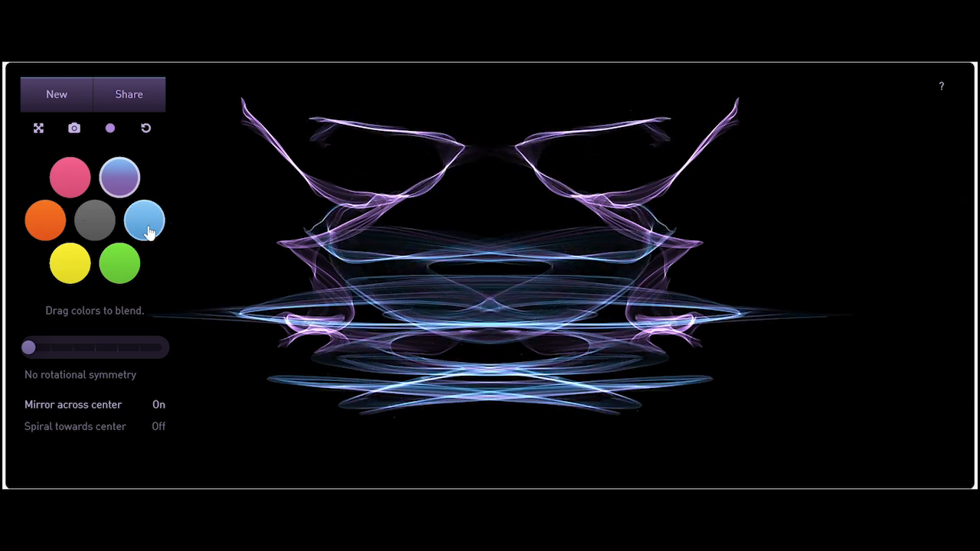
pyautogui.moveTo(145, 221); pyautogui.dragTo(150, 184)
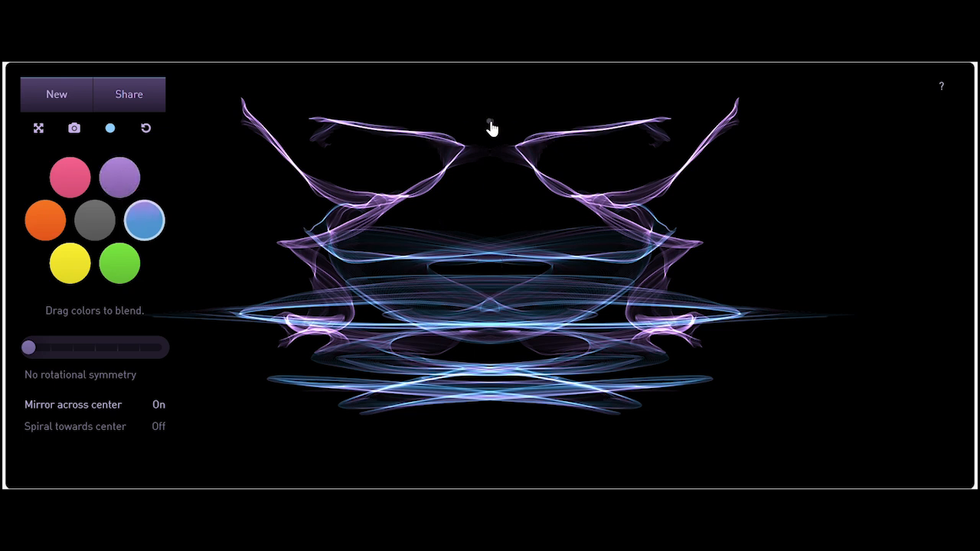
pyautogui.moveTo(490, 128)
pyautogui.mouseDown()
pyautogui.moveTo(488, 186)
pyautogui.moveTo(465, 202)
pyautogui.moveTo(586, 239)
pyautogui.moveTo(485, 238)
pyautogui.moveTo(543, 249)
pyautogui.moveTo(822, 370)
pyautogui.moveTo(723, 427)
pyautogui.moveTo(589, 418)
pyautogui.mouseUp()
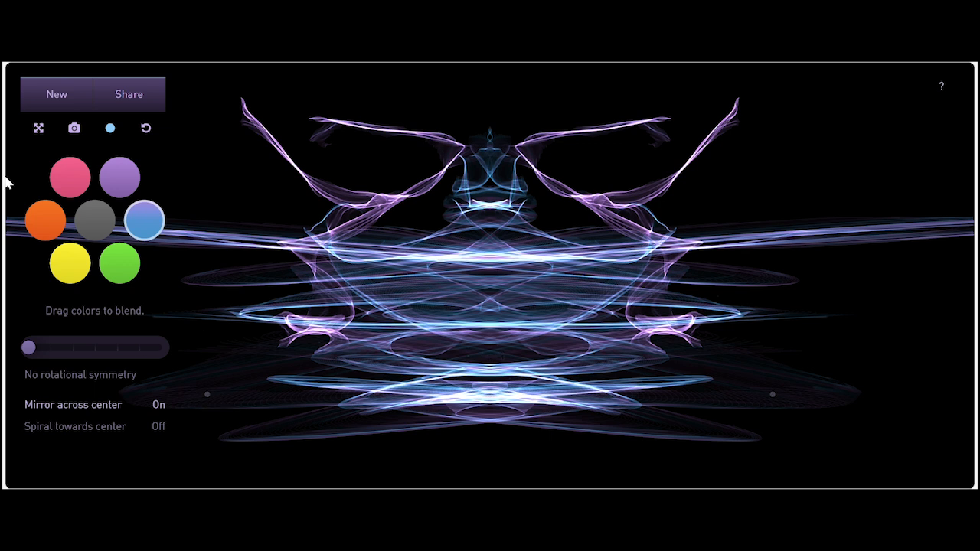
# Add mirrored grey strokes around the upper outer sides of the figure.
pyautogui.click(89, 227)
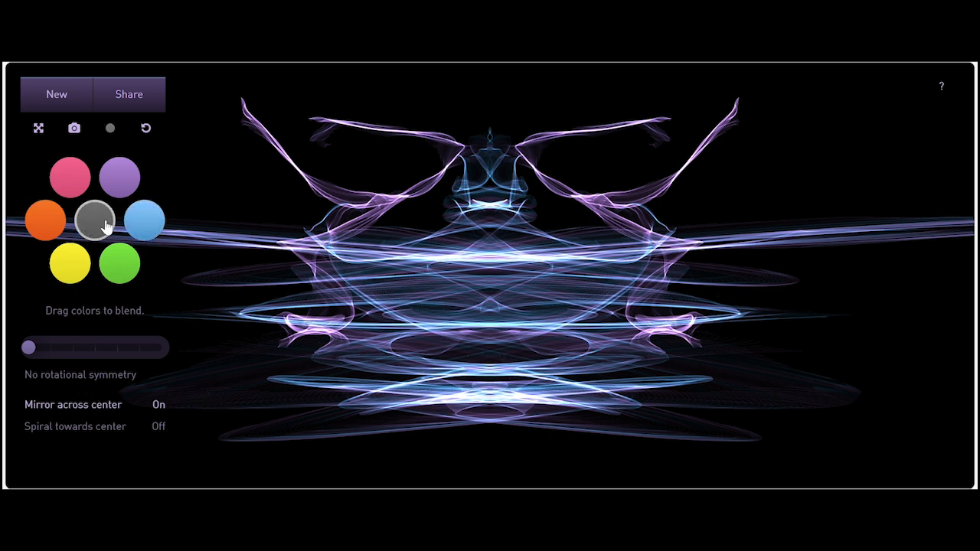
pyautogui.moveTo(239, 132)
pyautogui.mouseDown()
pyautogui.moveTo(231, 193)
pyautogui.moveTo(287, 221)
pyautogui.moveTo(284, 205)
pyautogui.moveTo(248, 176)
pyautogui.moveTo(287, 205)
pyautogui.moveTo(340, 205)
pyautogui.moveTo(346, 130)
pyautogui.moveTo(359, 151)
pyautogui.mouseUp()
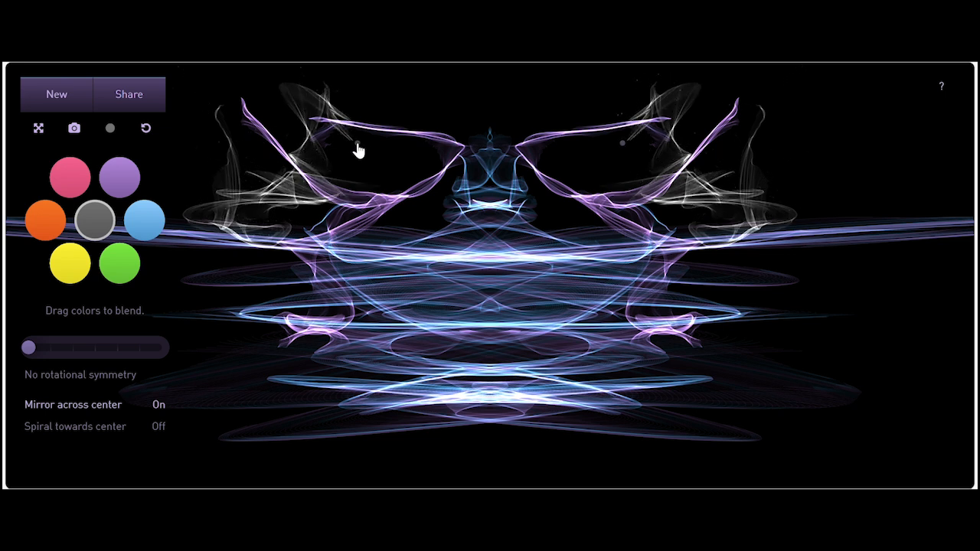
# Start a new drawing with mirroring off and no rotational symmetry, and draw a single curling grey stroke.
pyautogui.moveTo(28, 353)
pyautogui.mouseDown()
pyautogui.moveTo(49, 346)
pyautogui.moveTo(29, 349)
pyautogui.mouseUp()
pyautogui.click(51, 97)
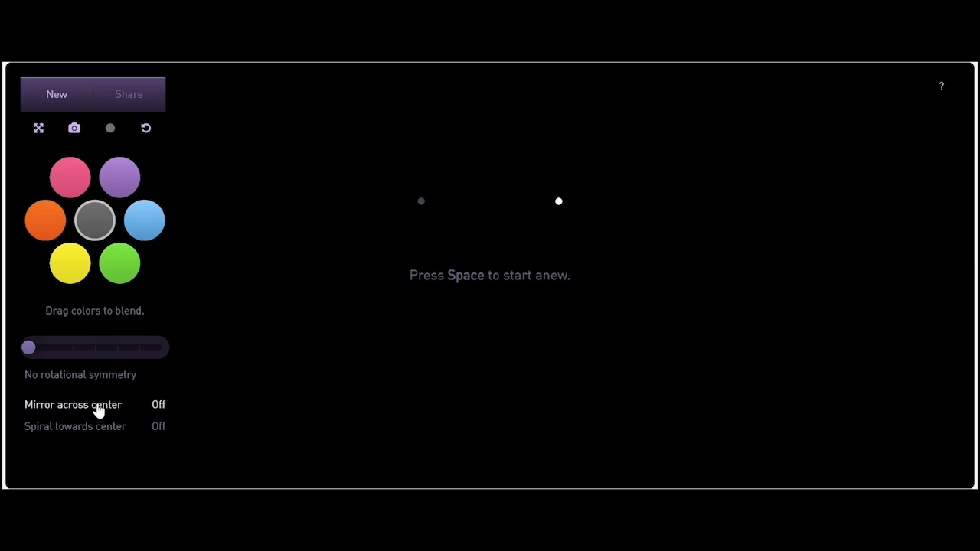
pyautogui.moveTo(519, 158)
pyautogui.mouseDown()
pyautogui.moveTo(381, 185)
pyautogui.moveTo(431, 363)
pyautogui.moveTo(545, 358)
pyautogui.moveTo(400, 337)
pyautogui.moveTo(535, 252)
pyautogui.moveTo(494, 226)
pyautogui.moveTo(518, 271)
pyautogui.moveTo(362, 240)
pyautogui.mouseUp()
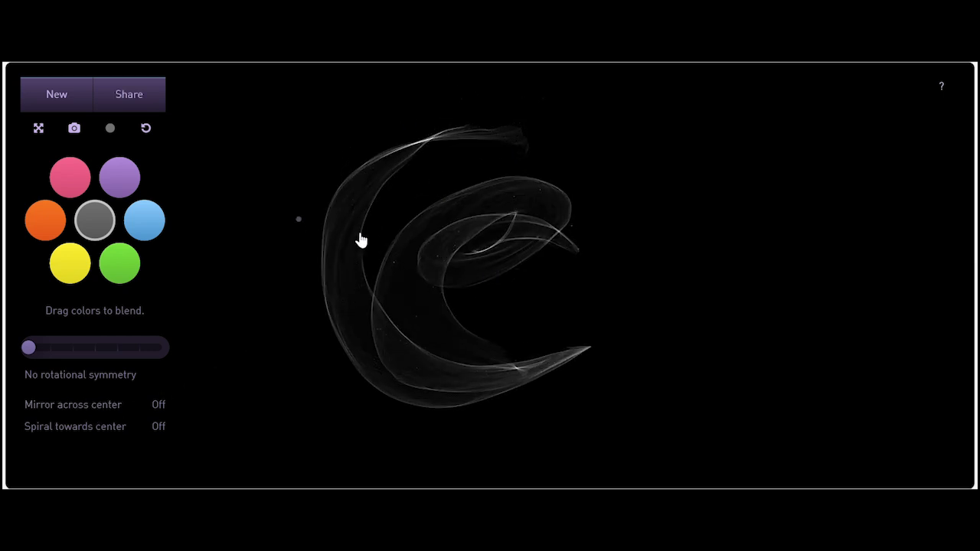
# Draw a grey curve with 2-fold rotational symmetry on a cleared canvas, then another with 3-fold symmetry on a fresh canvas.
pyautogui.press('space')
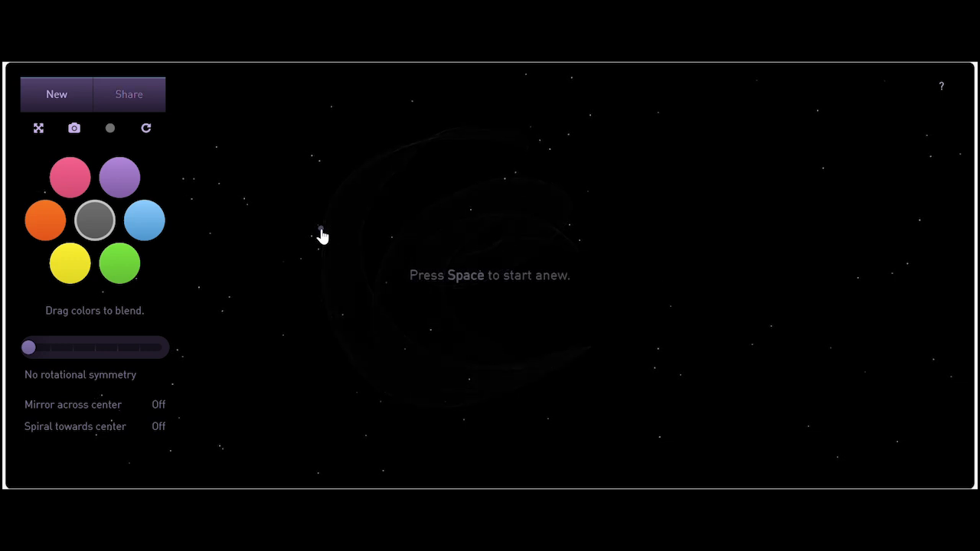
pyautogui.click(49, 348)
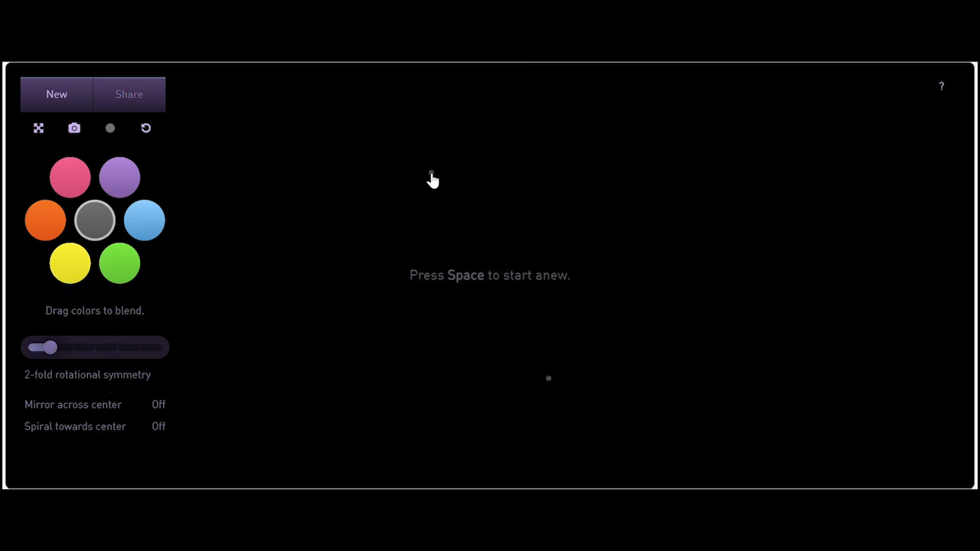
pyautogui.moveTo(432, 179)
pyautogui.mouseDown()
pyautogui.moveTo(365, 315)
pyautogui.moveTo(602, 223)
pyautogui.moveTo(538, 333)
pyautogui.moveTo(463, 403)
pyautogui.mouseUp()
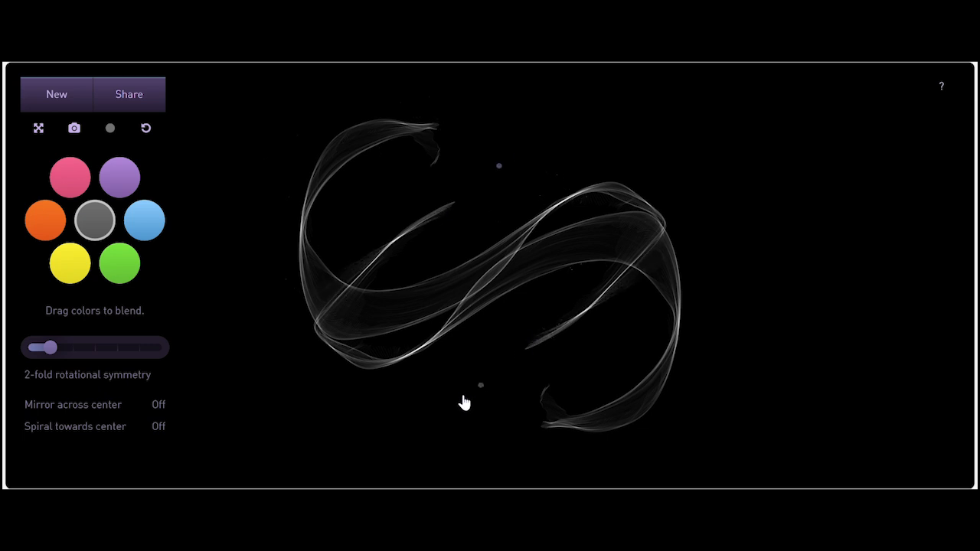
pyautogui.press('space')
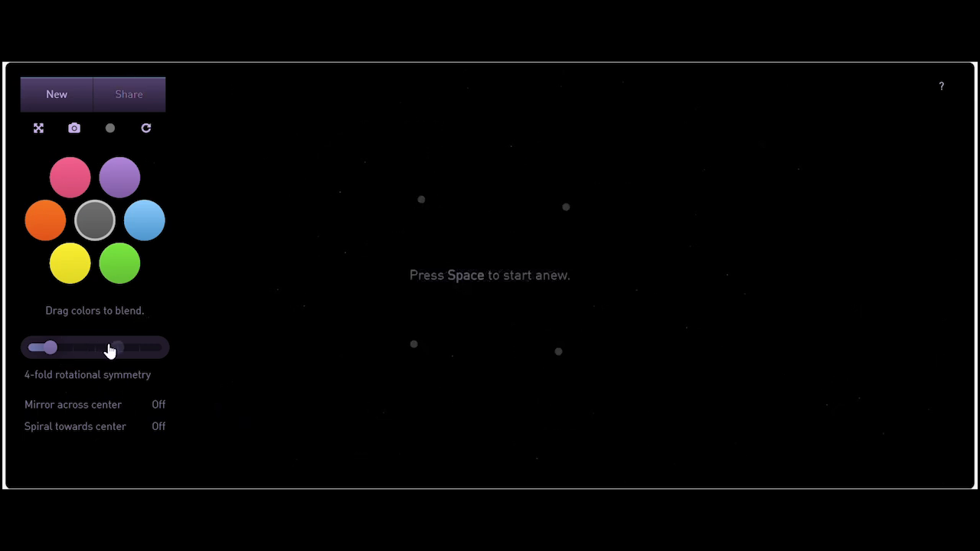
pyautogui.moveTo(368, 206)
pyautogui.mouseDown()
pyautogui.moveTo(481, 281)
pyautogui.moveTo(598, 275)
pyautogui.moveTo(488, 335)
pyautogui.mouseUp()
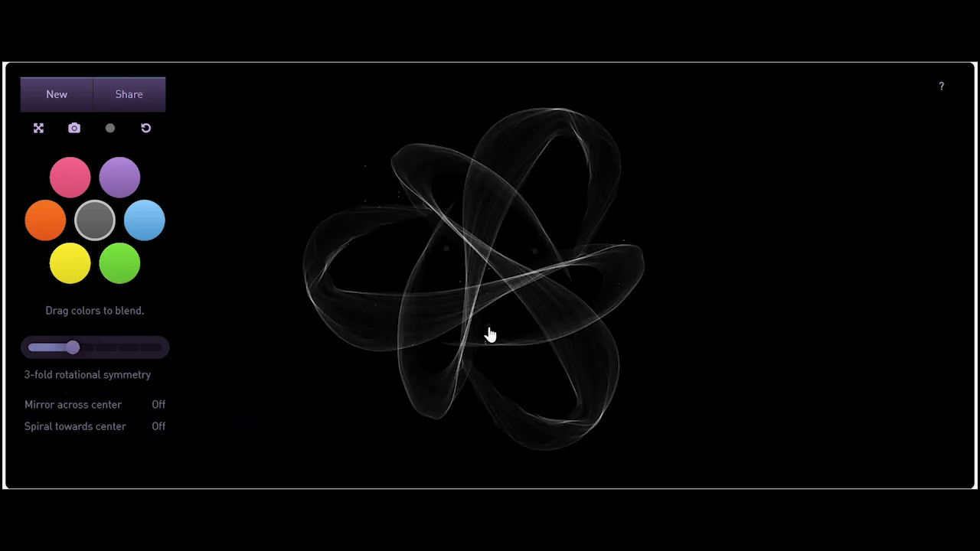
# Clear the canvas and draw a curving grey stroke with 4-fold rotational symmetry.
pyautogui.click(95, 349)
pyautogui.press('space')
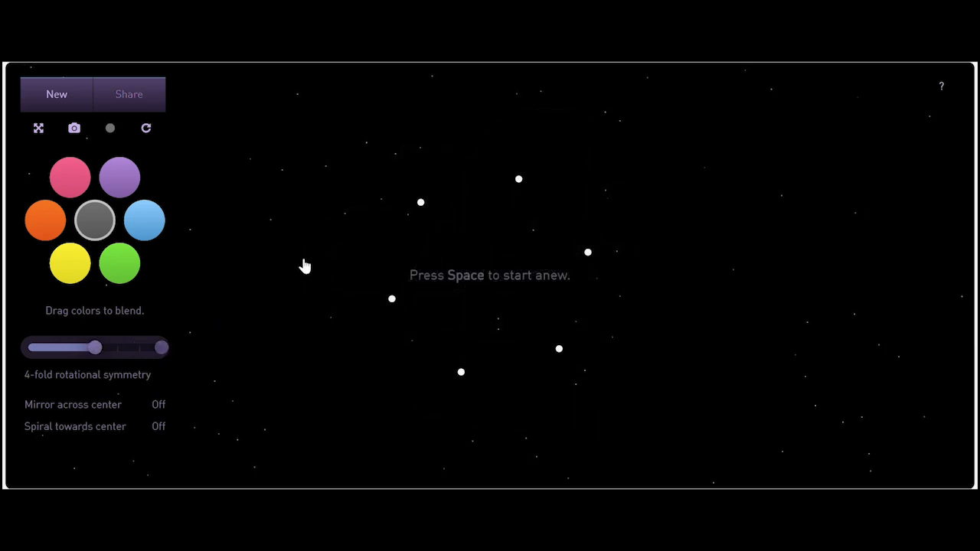
pyautogui.moveTo(469, 168)
pyautogui.mouseDown()
pyautogui.moveTo(450, 241)
pyautogui.moveTo(560, 291)
pyautogui.moveTo(528, 335)
pyautogui.mouseUp()
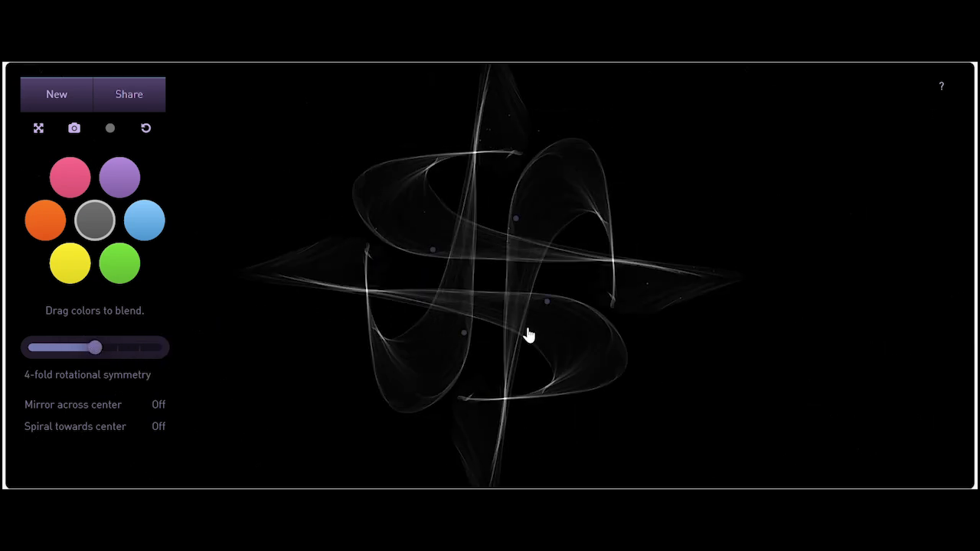
# Clear the canvas and draw a looping grey stroke with 5-fold rotational symmetry.
pyautogui.press('space')
pyautogui.moveTo(95, 349); pyautogui.dragTo(113, 352)
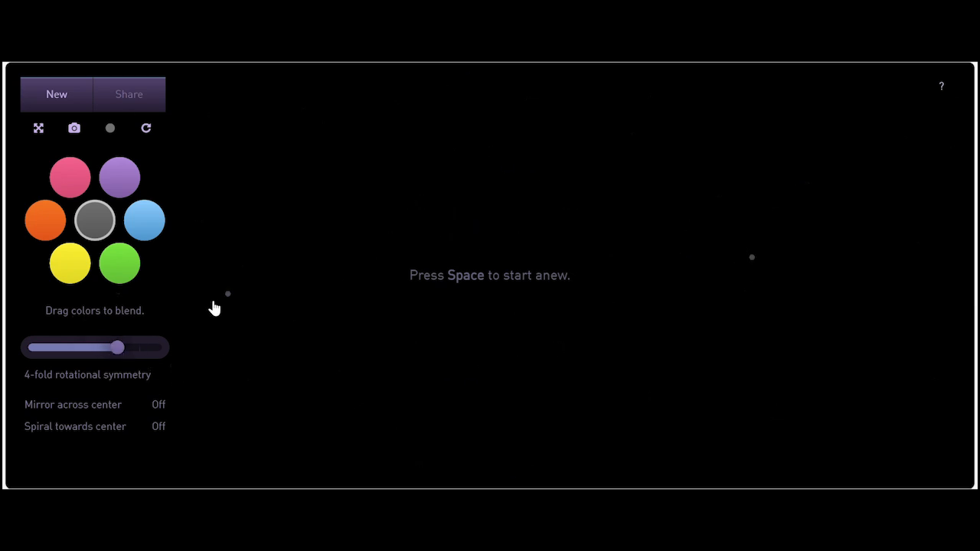
pyautogui.click(136, 348)
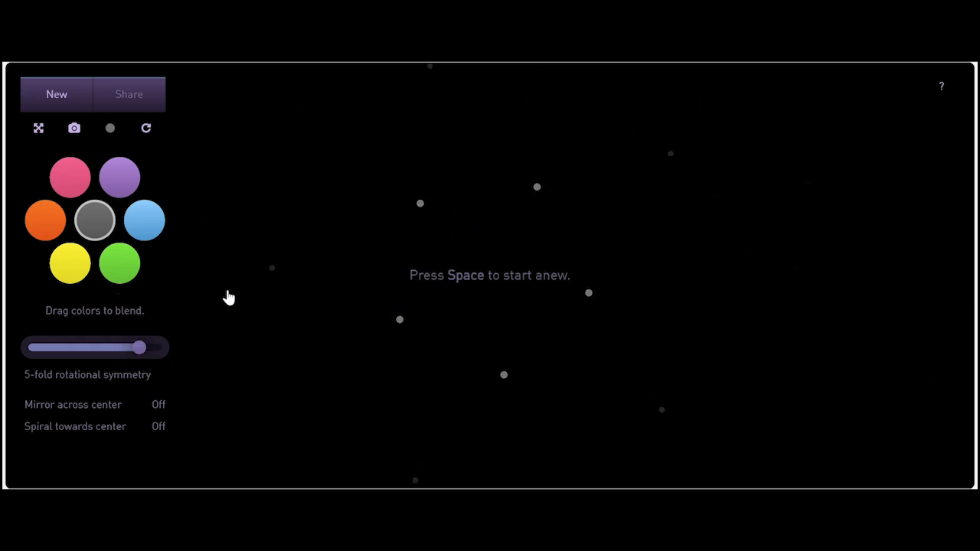
pyautogui.moveTo(366, 168)
pyautogui.mouseDown()
pyautogui.moveTo(699, 324)
pyautogui.moveTo(241, 328)
pyautogui.mouseUp()
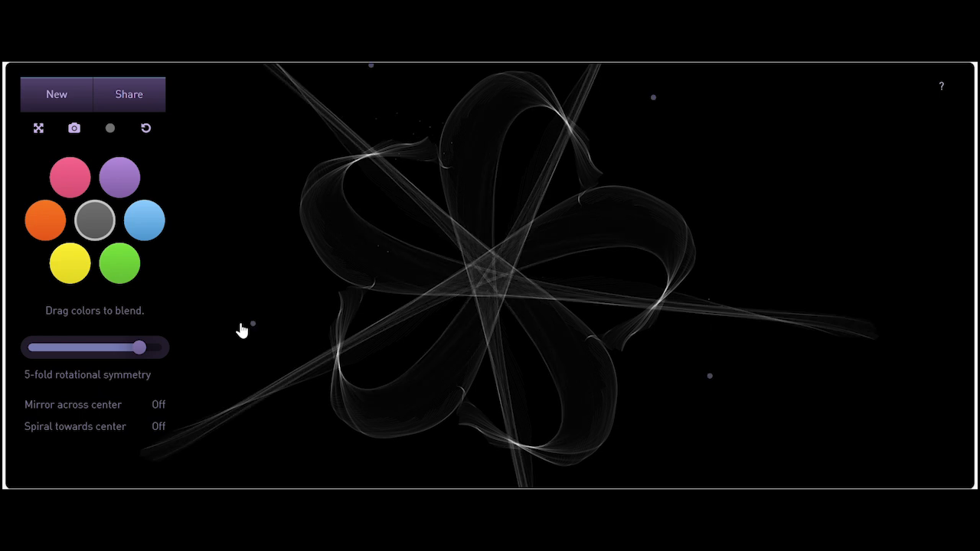
# Clear the canvas and draw a looping grey stroke with 6-fold rotational symmetry.
pyautogui.press('space')
pyautogui.click(158, 349)
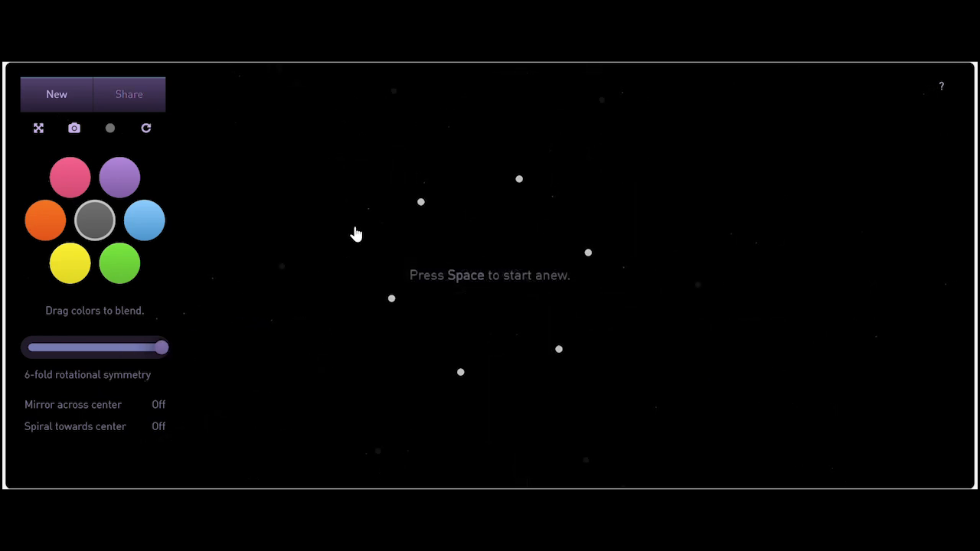
pyautogui.hotkey('ctrl', 'z')
pyautogui.hotkey('ctrl', 'z')
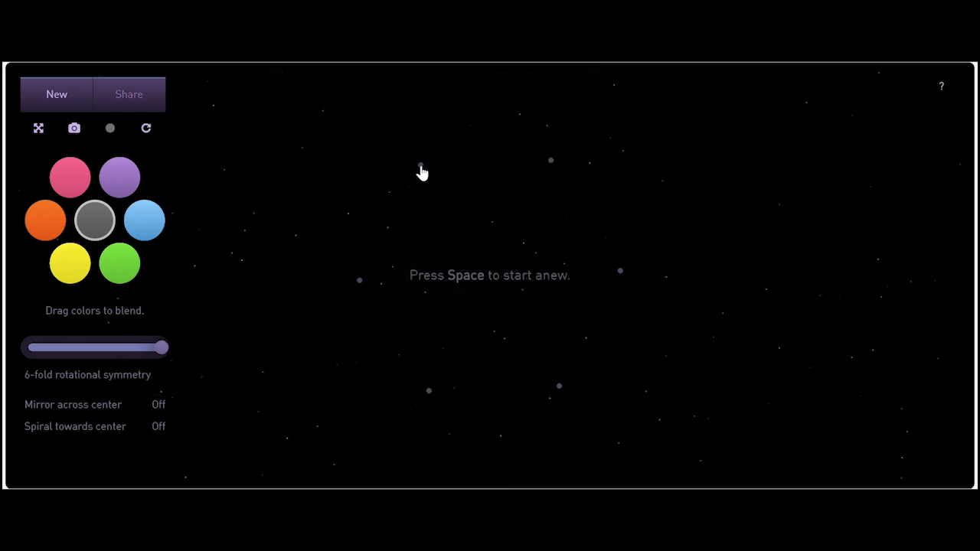
pyautogui.moveTo(501, 134)
pyautogui.mouseDown()
pyautogui.moveTo(494, 230)
pyautogui.moveTo(679, 237)
pyautogui.moveTo(642, 237)
pyautogui.moveTo(351, 330)
pyautogui.mouseUp()
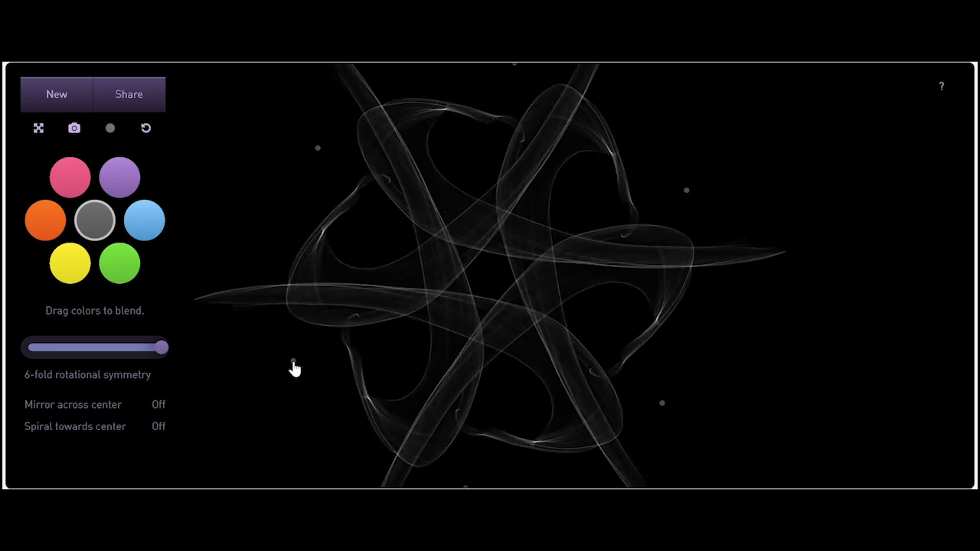
# On a cleared canvas, remove rotational symmetry, turn on mirroring across the center and draw a winding grey stroke from top to bottom.
pyautogui.press('space')
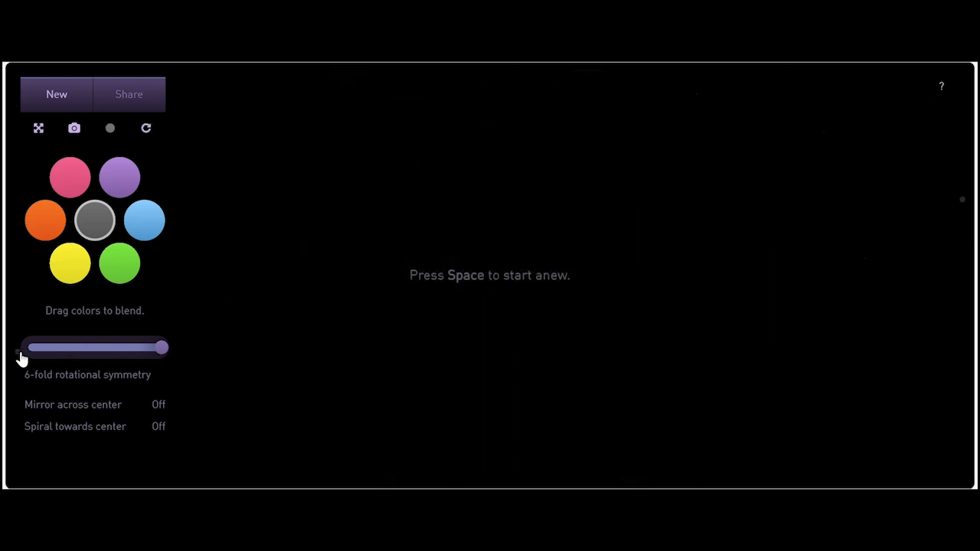
pyautogui.click(30, 348)
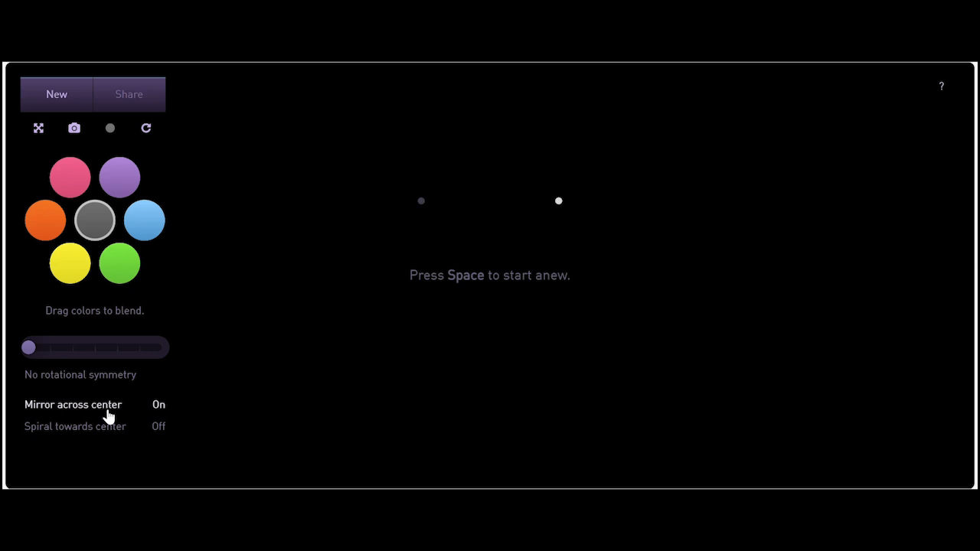
pyautogui.moveTo(475, 126)
pyautogui.mouseDown()
pyautogui.moveTo(313, 144)
pyautogui.moveTo(495, 168)
pyautogui.moveTo(301, 237)
pyautogui.moveTo(428, 288)
pyautogui.moveTo(327, 346)
pyautogui.moveTo(502, 391)
pyautogui.mouseUp()
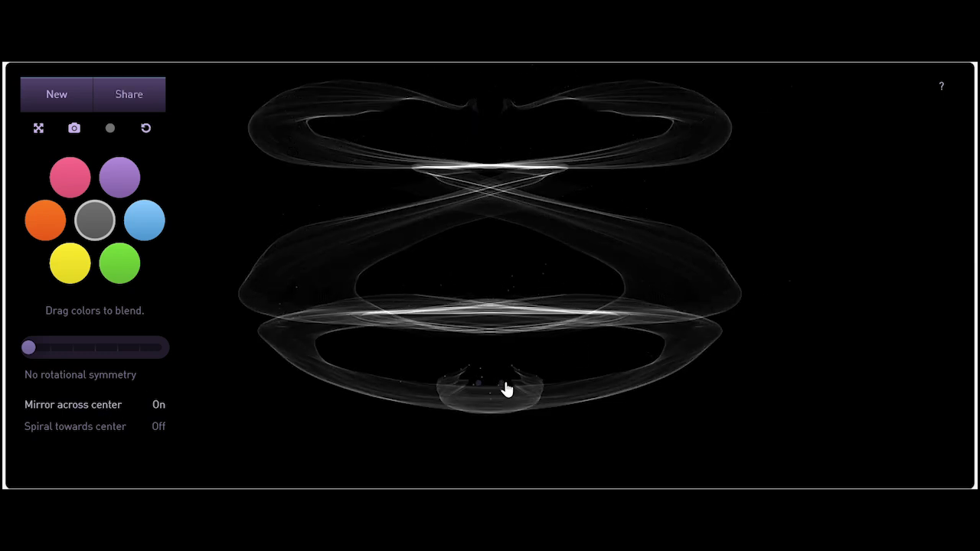
# On a cleared canvas, draw a grey stroke with only spiraling towards the center turned on, then clear the canvas again.
pyautogui.press('space')
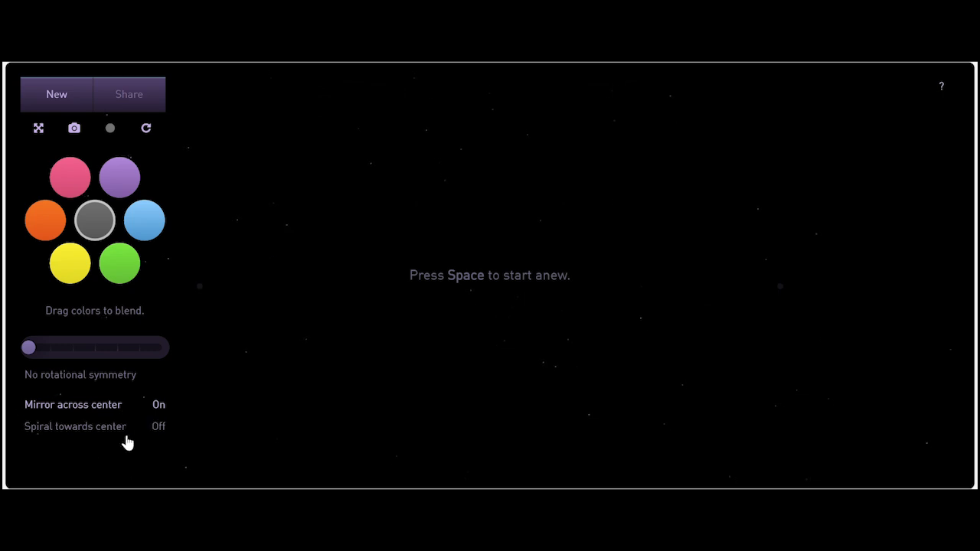
pyautogui.click(107, 429)
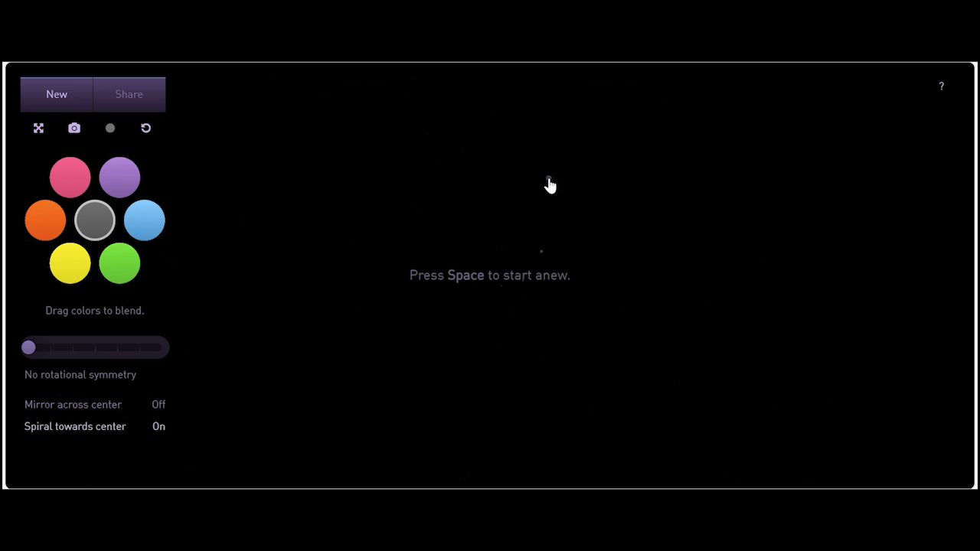
pyautogui.moveTo(550, 184)
pyautogui.mouseDown()
pyautogui.moveTo(403, 358)
pyautogui.moveTo(554, 381)
pyautogui.moveTo(726, 242)
pyautogui.moveTo(638, 382)
pyautogui.mouseUp()
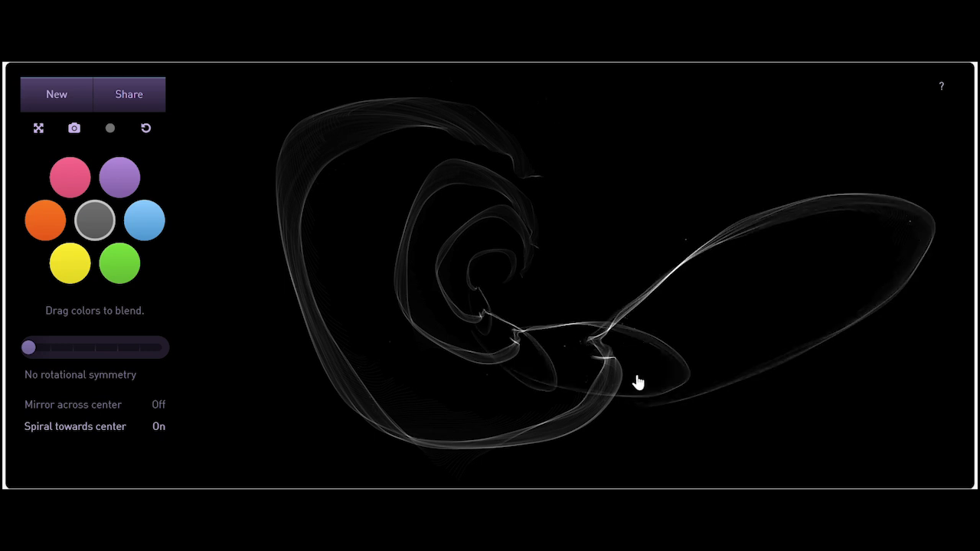
pyautogui.press('space')
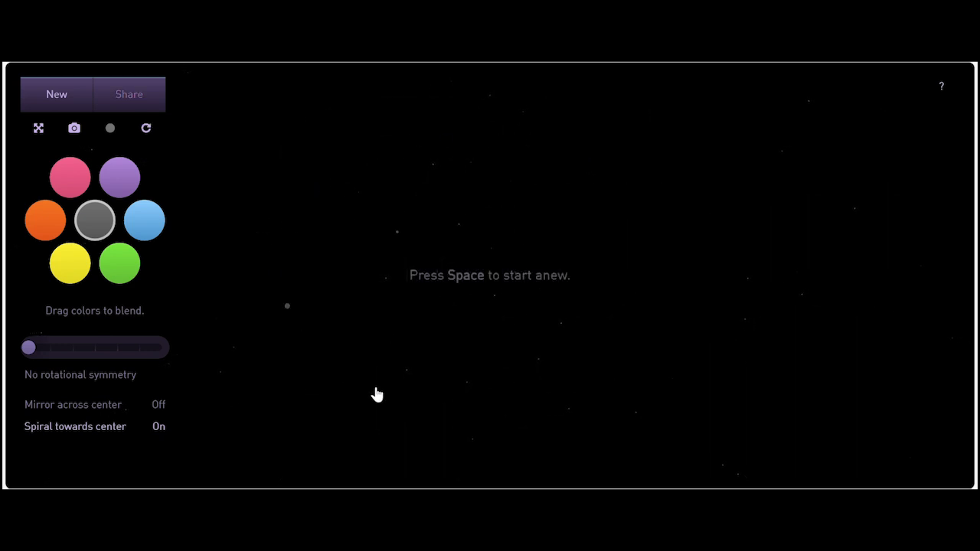
# Draw a looping grey stroke with only spiraling towards the center turned on and clear the canvas.
pyautogui.moveTo(605, 182)
pyautogui.mouseDown()
pyautogui.moveTo(468, 127)
pyautogui.moveTo(404, 397)
pyautogui.moveTo(671, 297)
pyautogui.moveTo(586, 249)
pyautogui.mouseUp()
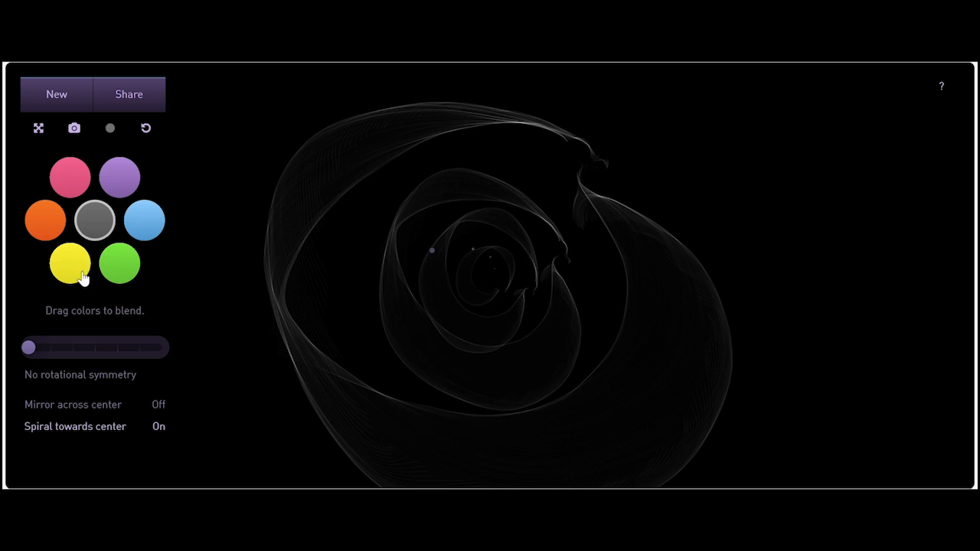
pyautogui.press('space')
# Draw a rose with a pink spiraling bloom and, with spiraling turned off, a green stem with leaves.
pyautogui.click(70, 178)
pyautogui.moveTo(507, 210)
pyautogui.mouseDown()
pyautogui.moveTo(444, 247)
pyautogui.moveTo(455, 281)
pyautogui.moveTo(575, 203)
pyautogui.moveTo(400, 288)
pyautogui.moveTo(585, 207)
pyautogui.mouseUp()
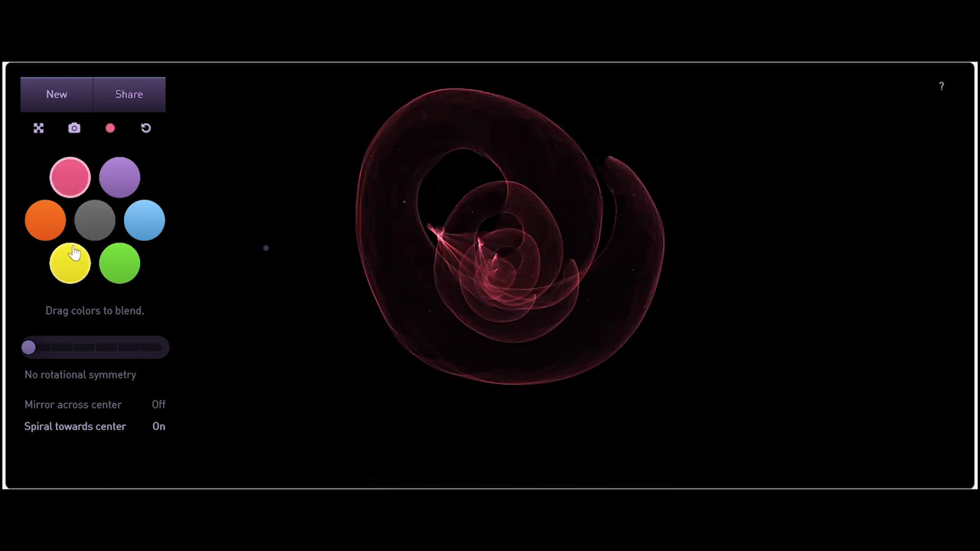
pyautogui.click(123, 266)
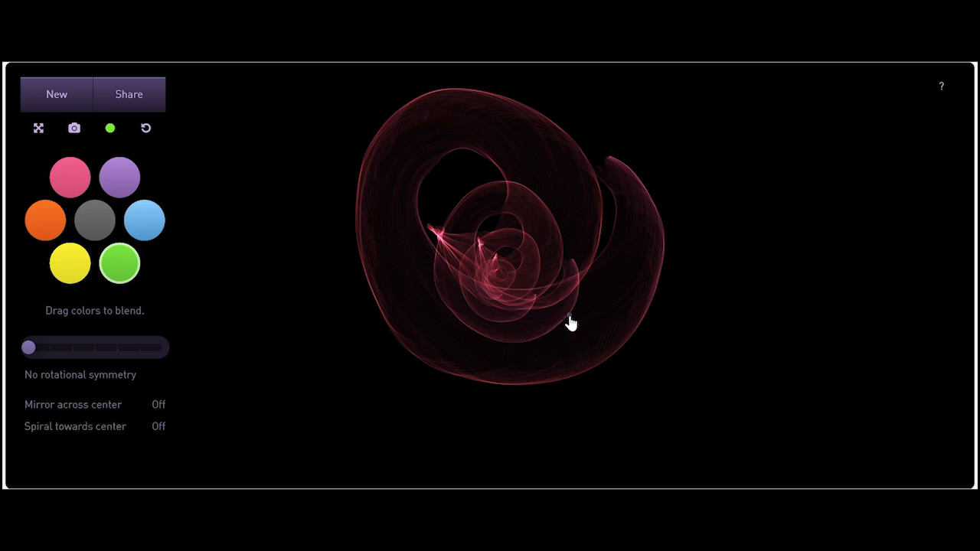
pyautogui.moveTo(592, 334); pyautogui.dragTo(646, 478)
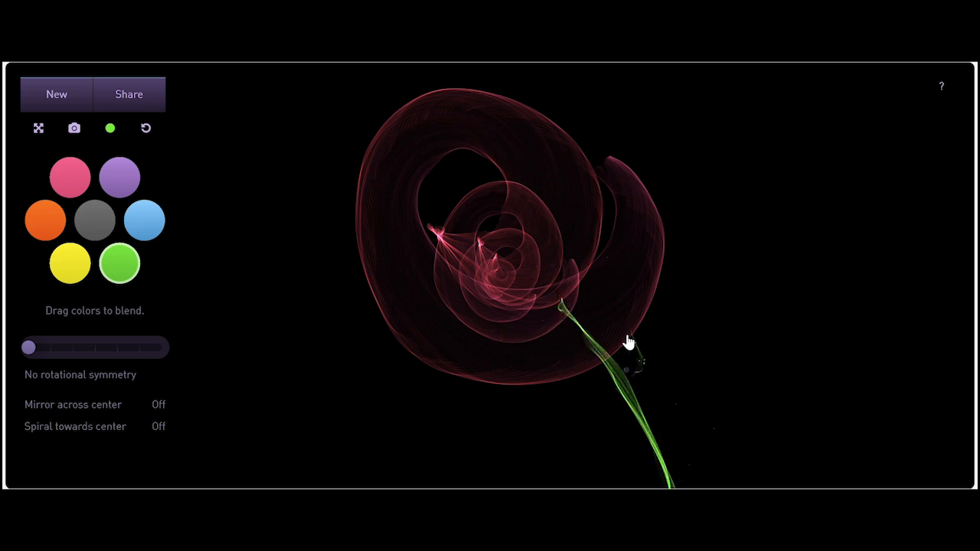
pyautogui.moveTo(628, 342)
pyautogui.mouseDown()
pyautogui.moveTo(631, 409)
pyautogui.moveTo(584, 416)
pyautogui.moveTo(657, 448)
pyautogui.moveTo(661, 409)
pyautogui.mouseUp()
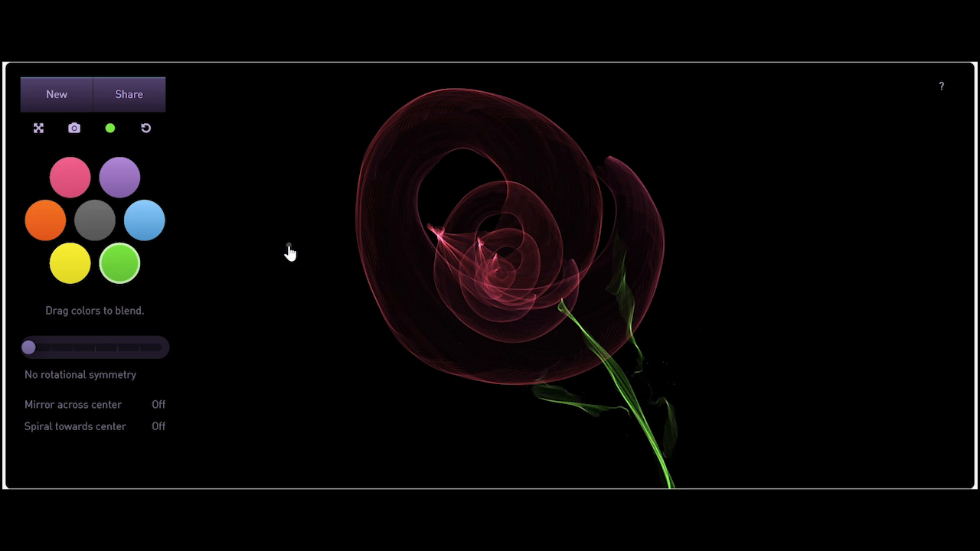
# On a cleared canvas, draw a grey mandala with 4-fold rotational symmetry, mirroring across the center and spiraling turned on.
pyautogui.click(94, 221)
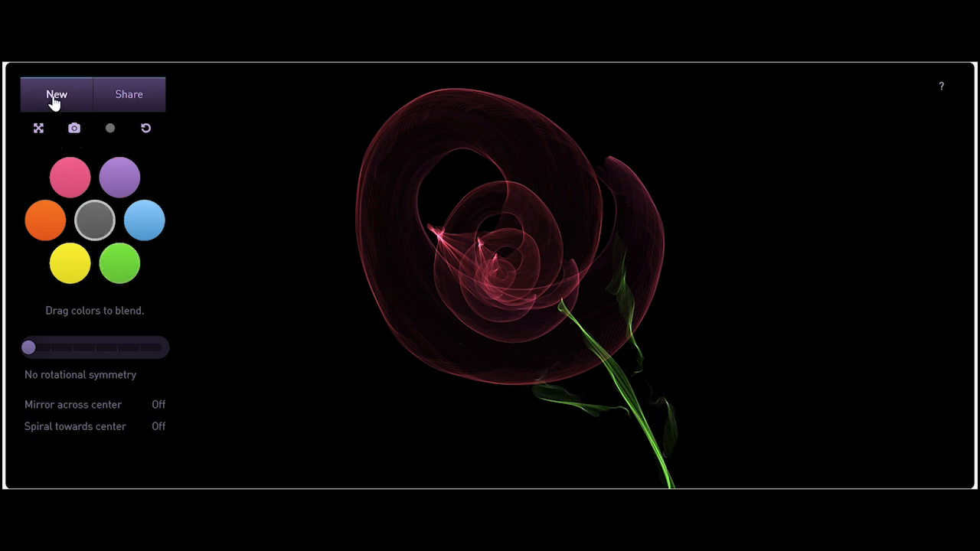
pyautogui.click(53, 98)
pyautogui.click(119, 348)
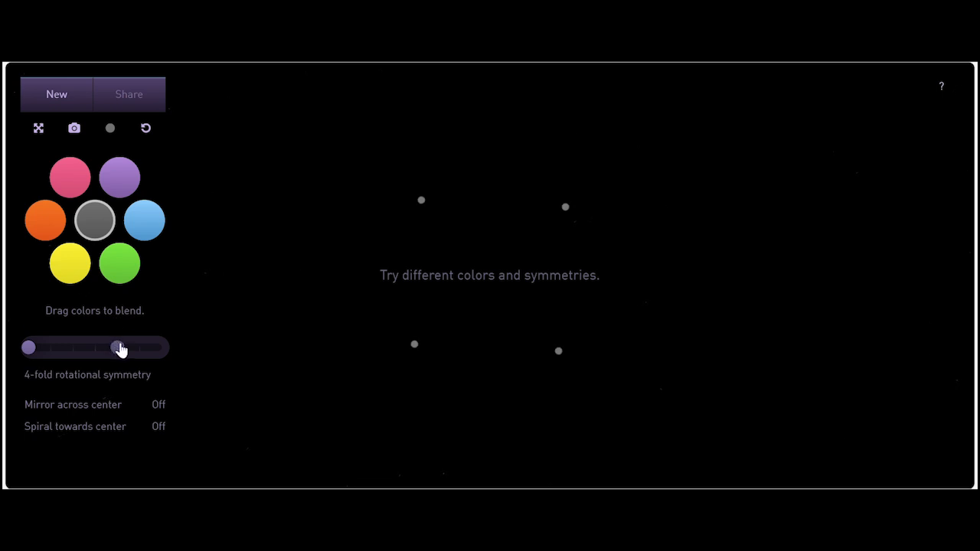
pyautogui.moveTo(119, 348)
pyautogui.mouseDown()
pyautogui.moveTo(166, 354)
pyautogui.moveTo(118, 357)
pyautogui.mouseUp()
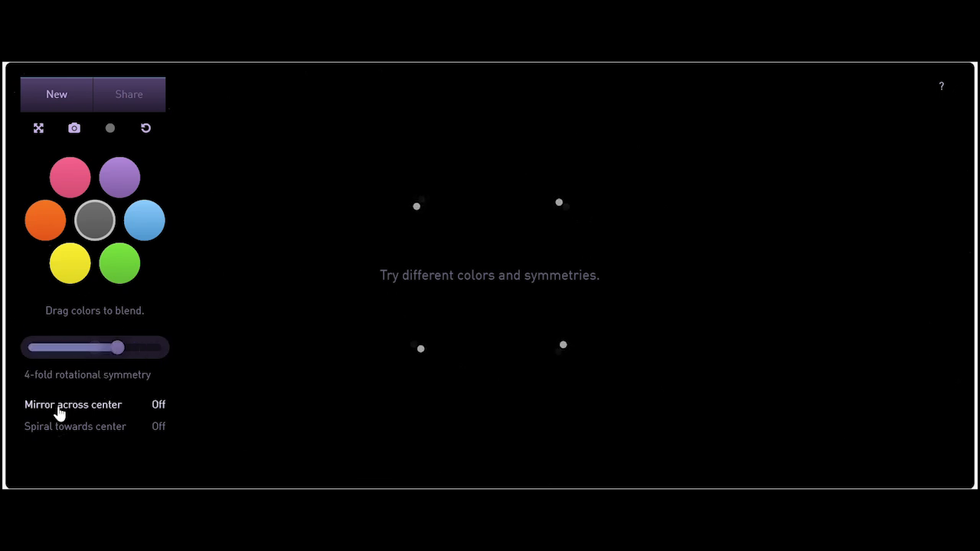
pyautogui.click(88, 416)
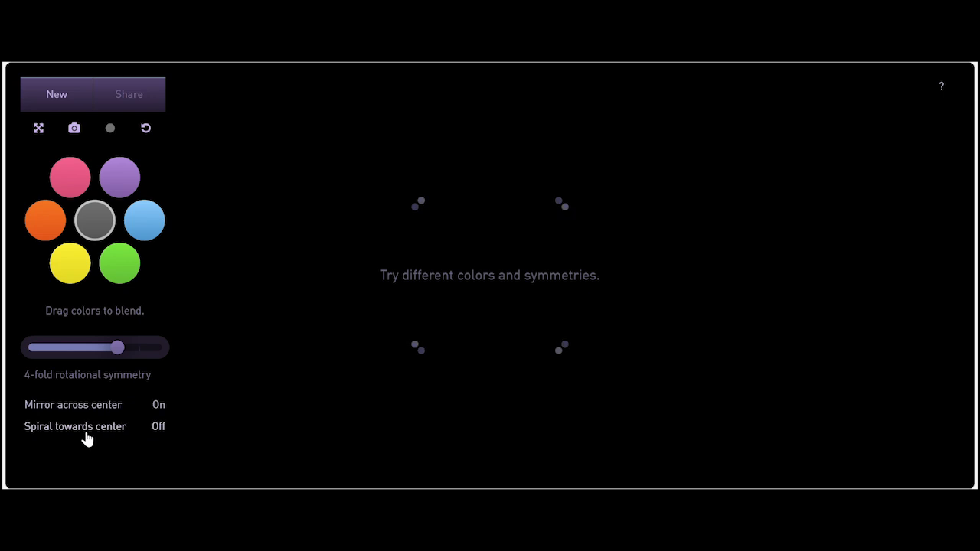
pyautogui.click(85, 435)
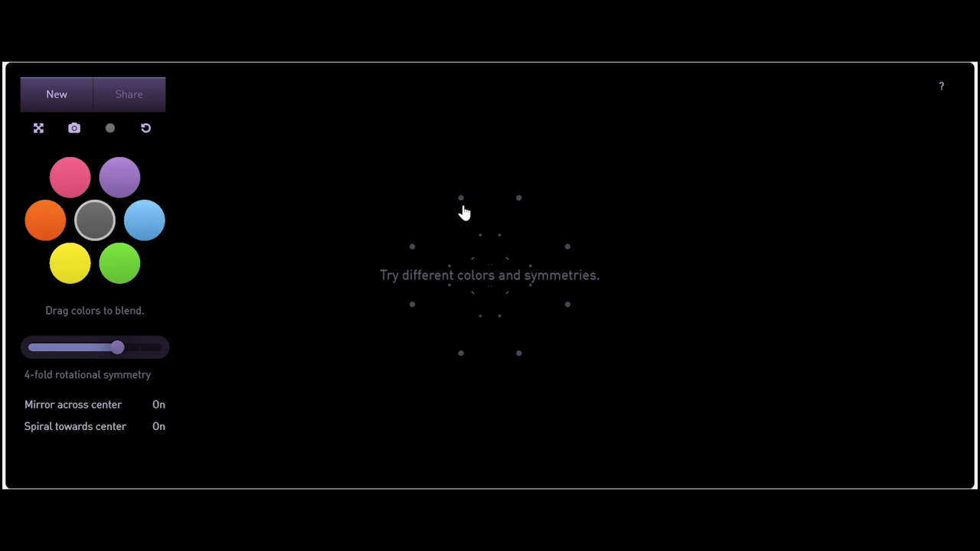
pyautogui.moveTo(466, 210)
pyautogui.mouseDown()
pyautogui.moveTo(397, 286)
pyautogui.moveTo(587, 305)
pyautogui.moveTo(693, 282)
pyautogui.mouseUp()
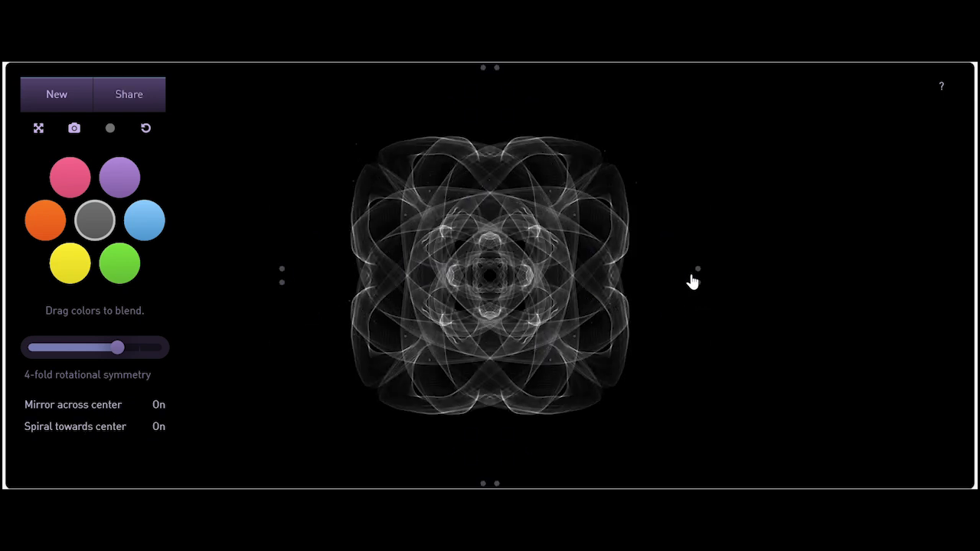
# Clear the canvas, draw a looping green mandala with the same symmetry settings, and remove it.
pyautogui.press('space')
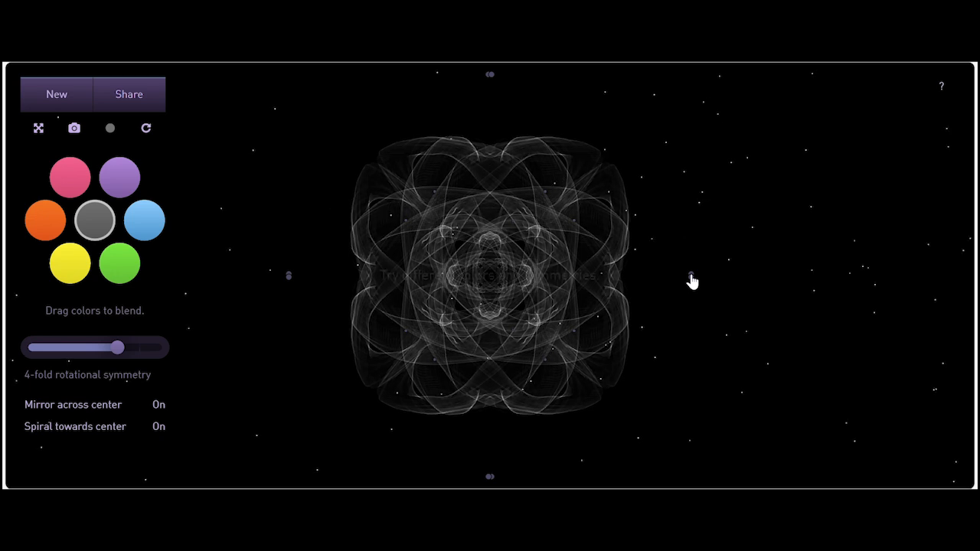
pyautogui.click(123, 273)
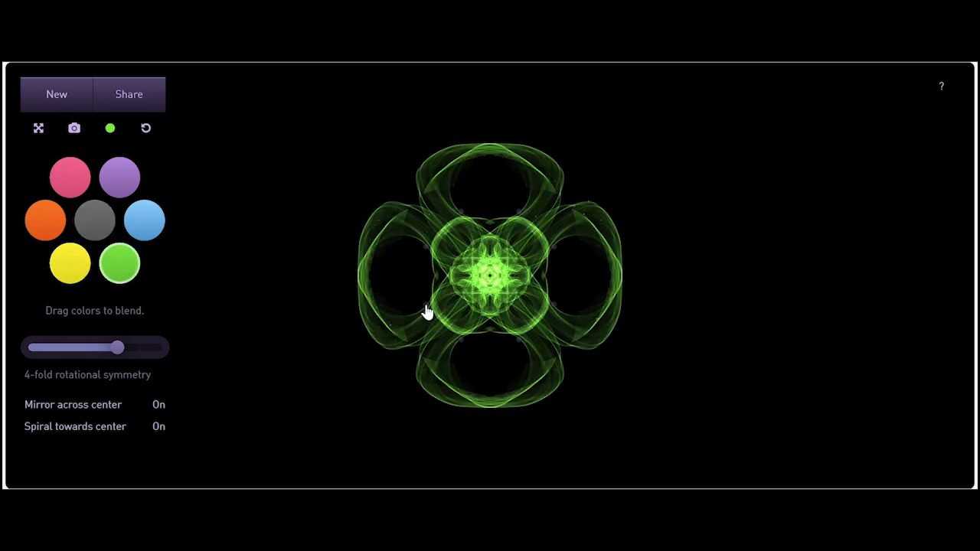
pyautogui.moveTo(488, 276)
pyautogui.mouseDown()
pyautogui.moveTo(471, 253)
pyautogui.moveTo(385, 235)
pyautogui.moveTo(444, 306)
pyautogui.mouseUp()
pyautogui.hotkey('ctrl', 'z')
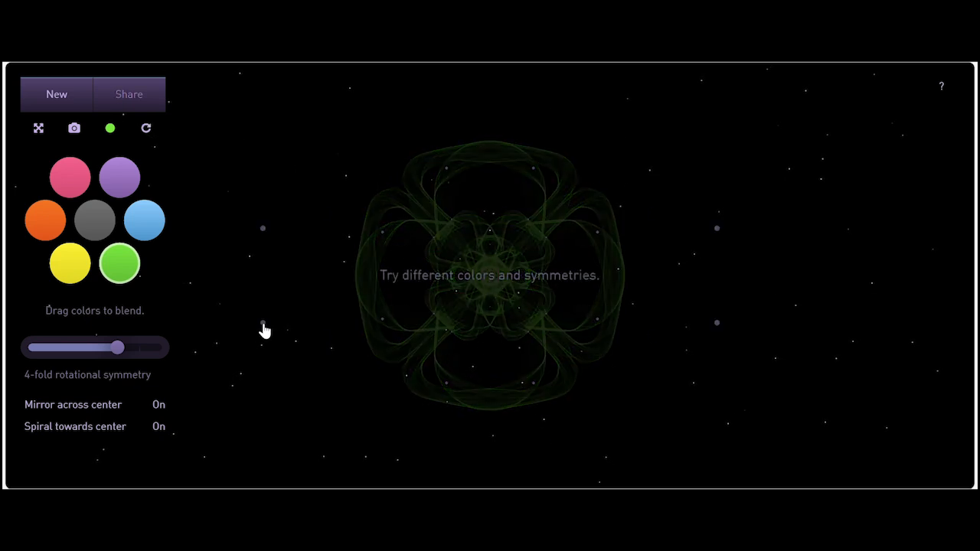
# Blend orange with yellow and draw a layered mandala from the center outwards with long strokes reaching the sides.
pyautogui.click(40, 218)
pyautogui.moveTo(40, 217); pyautogui.dragTo(72, 278)
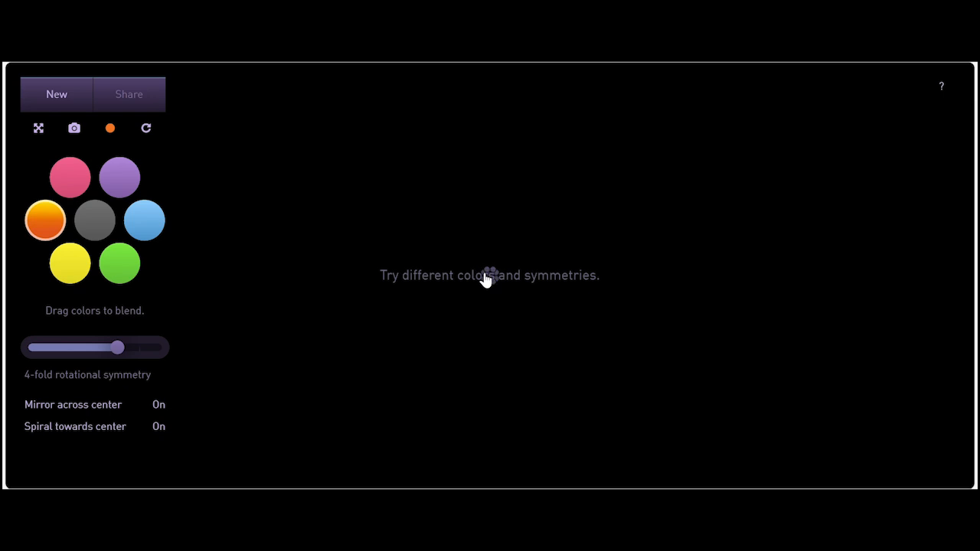
pyautogui.moveTo(411, 225)
pyautogui.mouseDown()
pyautogui.moveTo(414, 328)
pyautogui.moveTo(477, 326)
pyautogui.mouseUp()
pyautogui.moveTo(476, 280)
pyautogui.mouseDown()
pyautogui.moveTo(565, 207)
pyautogui.moveTo(265, 406)
pyautogui.moveTo(498, 271)
pyautogui.mouseUp()
pyautogui.moveTo(494, 271)
pyautogui.mouseDown()
pyautogui.moveTo(607, 300)
pyautogui.moveTo(450, 215)
pyautogui.moveTo(280, 327)
pyautogui.moveTo(253, 332)
pyautogui.mouseUp()
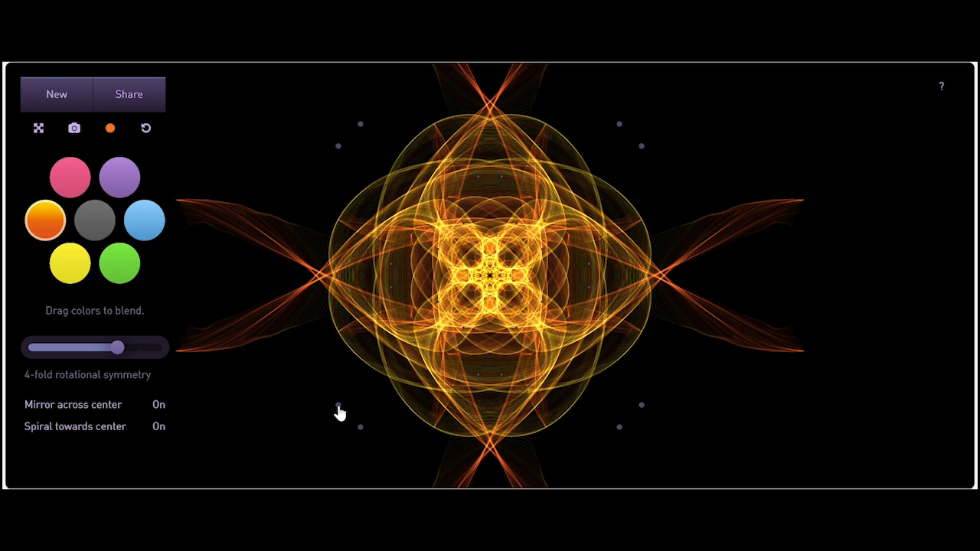
# Draw orange accent strokes around the corners of the mandala and undo them.
pyautogui.moveTo(352, 169); pyautogui.dragTo(295, 138)
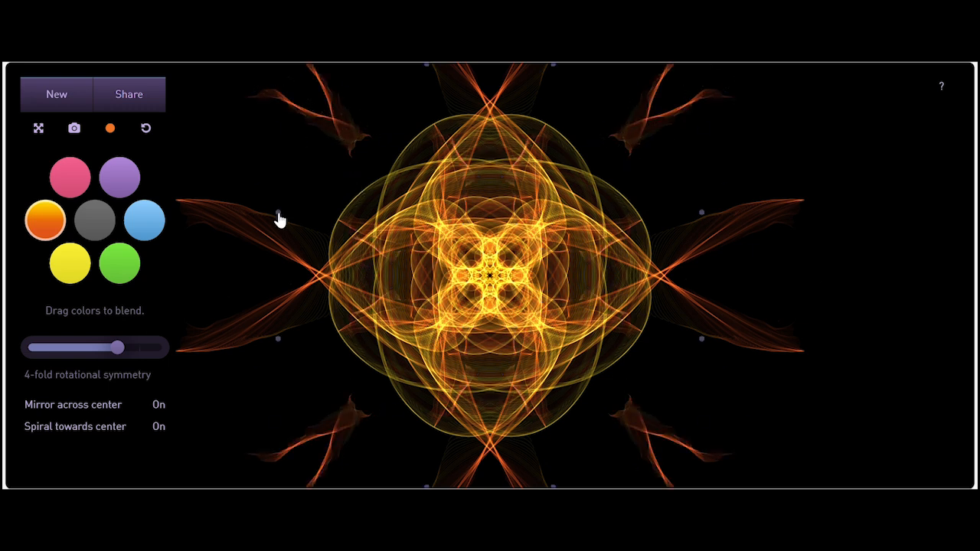
pyautogui.hotkey('ctrl', 'z')
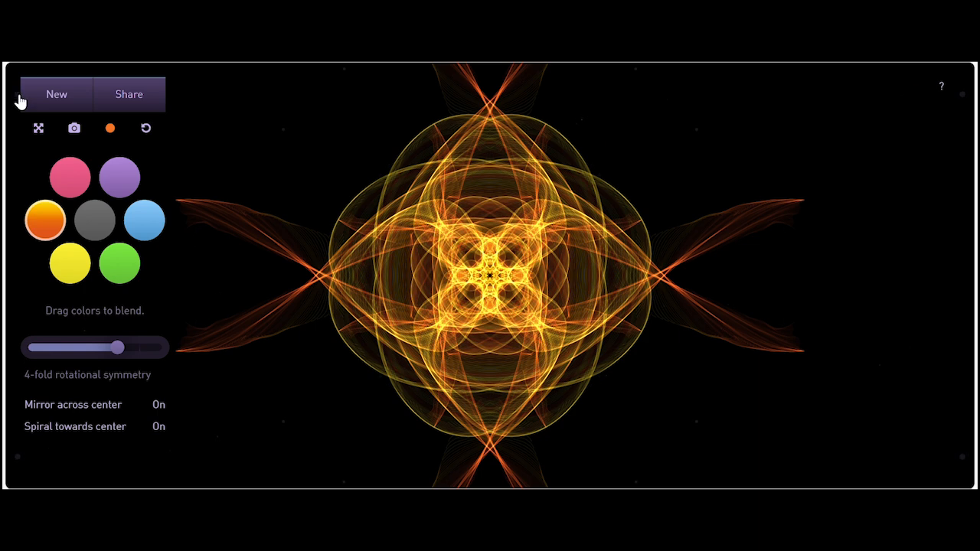
# Clear the canvas, blend purple with blue, and draw jagged wing-like strokes around the center and towards the corners.
pyautogui.click(46, 93)
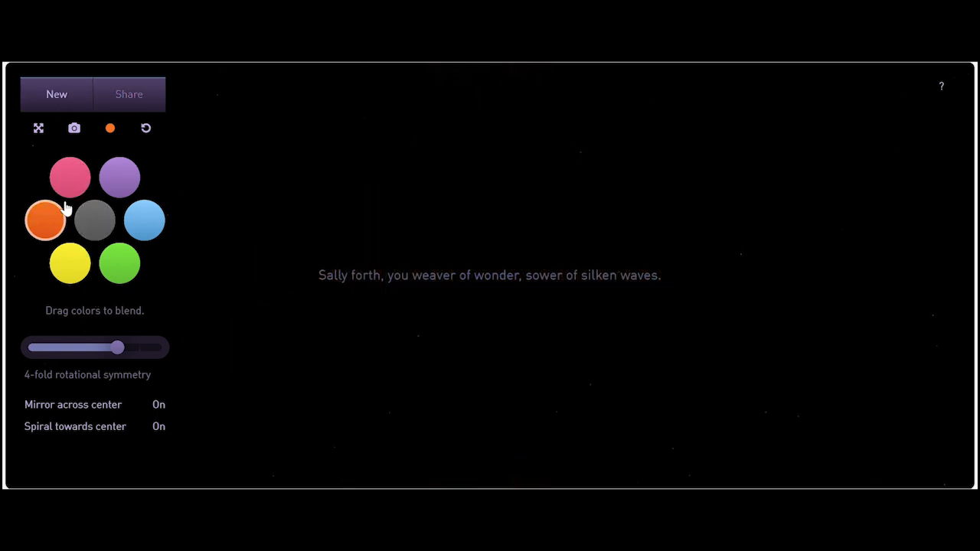
pyautogui.moveTo(69, 189)
pyautogui.mouseDown()
pyautogui.moveTo(123, 185)
pyautogui.moveTo(143, 221)
pyautogui.mouseUp()
pyautogui.moveTo(432, 222)
pyautogui.mouseDown()
pyautogui.moveTo(341, 187)
pyautogui.moveTo(327, 169)
pyautogui.moveTo(346, 171)
pyautogui.moveTo(297, 173)
pyautogui.moveTo(266, 140)
pyautogui.mouseUp()
pyautogui.moveTo(197, 93)
pyautogui.mouseDown()
pyautogui.moveTo(235, 86)
pyautogui.moveTo(294, 128)
pyautogui.moveTo(297, 189)
pyautogui.moveTo(346, 236)
pyautogui.moveTo(681, 321)
pyautogui.mouseUp()
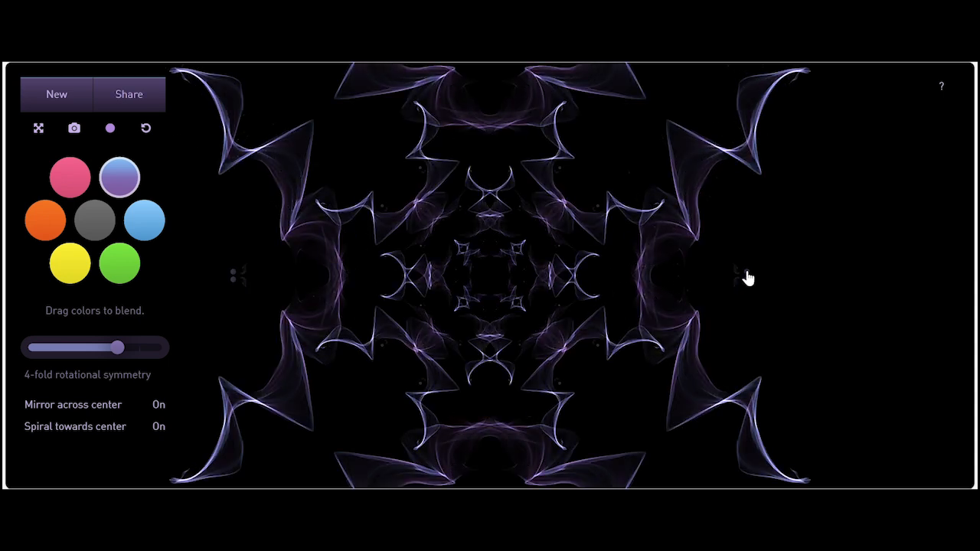
# Add straight rays crossing near the center and wispy strokes along the outer sides in the purple-blue blend.
pyautogui.moveTo(747, 278)
pyautogui.mouseDown()
pyautogui.moveTo(842, 227)
pyautogui.moveTo(818, 258)
pyautogui.mouseUp()
pyautogui.moveTo(841, 105); pyautogui.dragTo(181, 486)
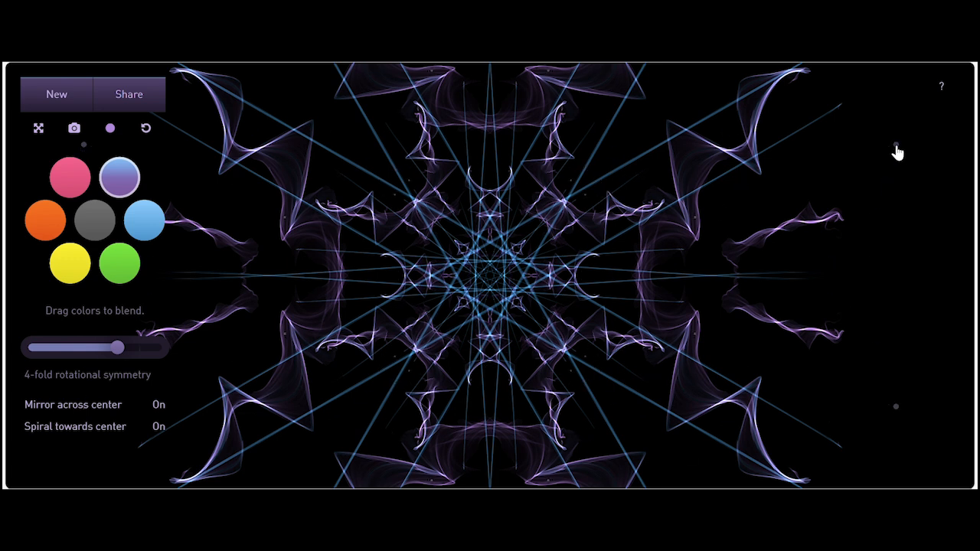
pyautogui.moveTo(898, 152)
pyautogui.mouseDown()
pyautogui.moveTo(925, 247)
pyautogui.moveTo(941, 225)
pyautogui.moveTo(938, 264)
pyautogui.mouseUp()
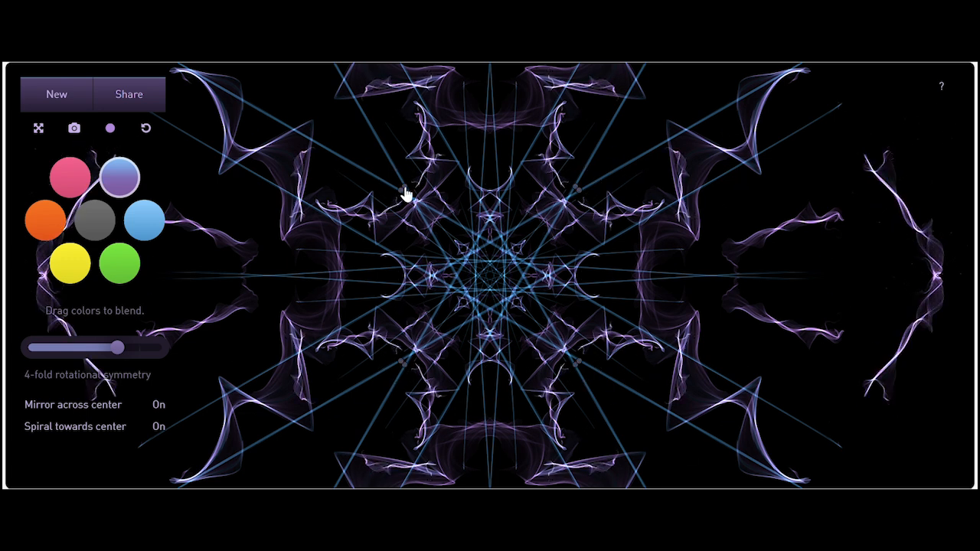
# Add small pink accents with the current symmetry, and draw loose pink shapes near the four corners without rotational symmetry or mirroring.
pyautogui.click(64, 181)
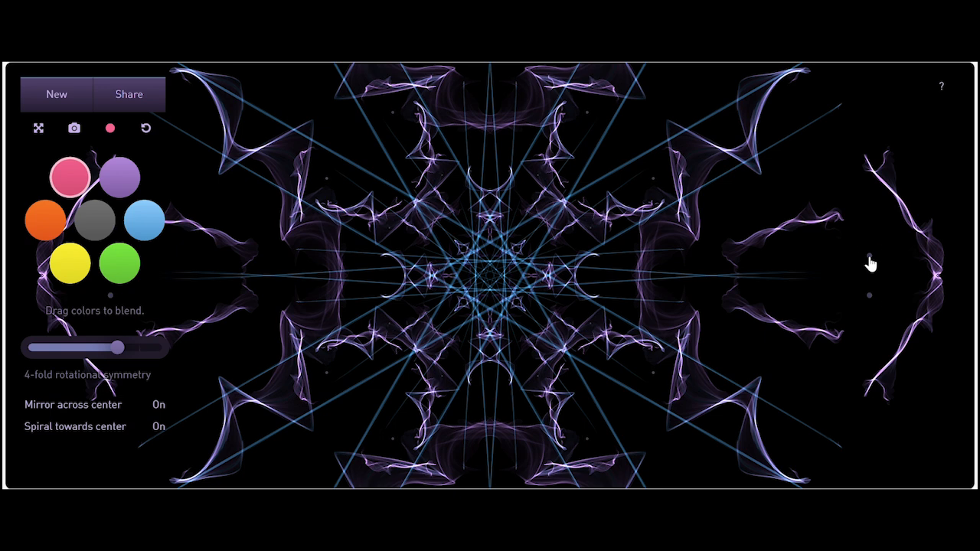
pyautogui.moveTo(870, 264); pyautogui.dragTo(871, 291)
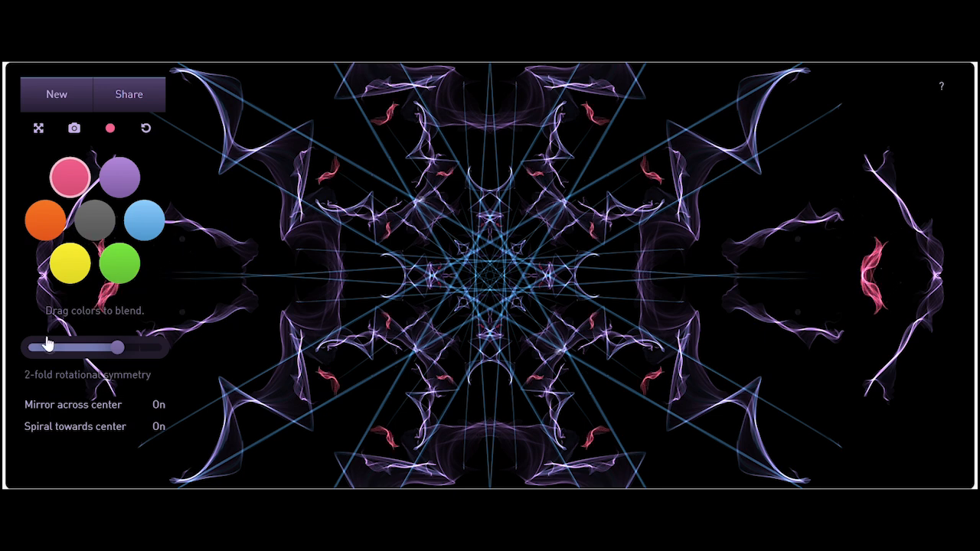
pyautogui.moveTo(46, 344); pyautogui.dragTo(28, 347)
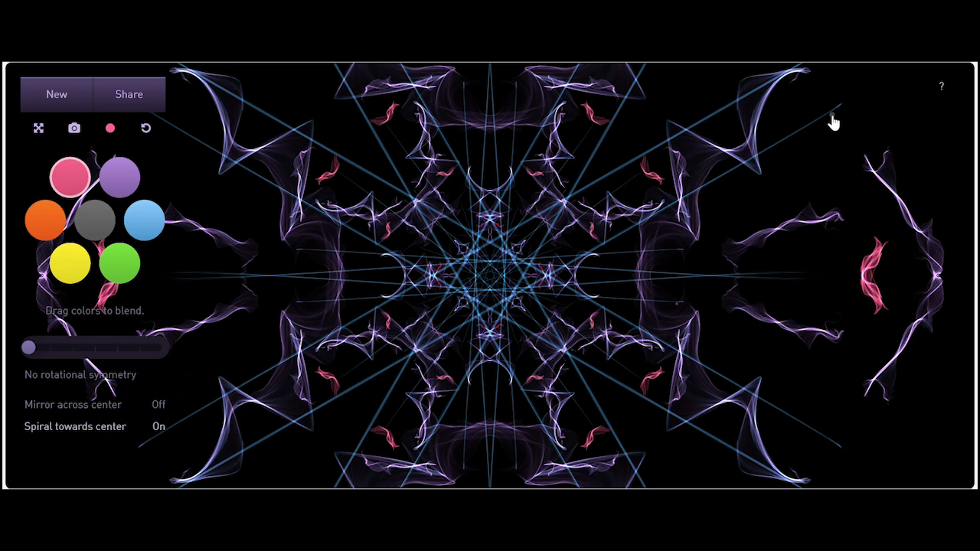
pyautogui.moveTo(833, 123)
pyautogui.mouseDown()
pyautogui.moveTo(864, 152)
pyautogui.moveTo(867, 114)
pyautogui.moveTo(776, 195)
pyautogui.mouseUp()
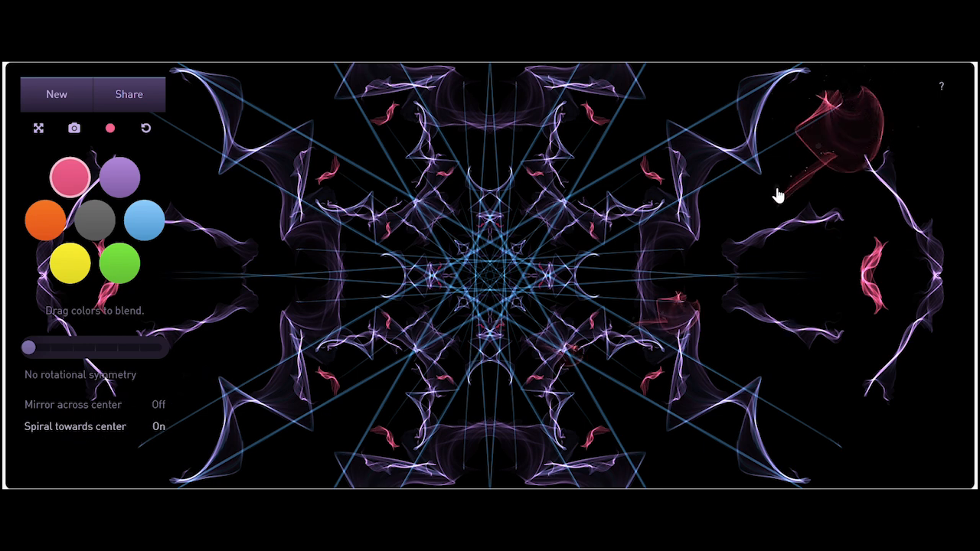
pyautogui.moveTo(294, 95)
pyautogui.mouseDown()
pyautogui.moveTo(242, 91)
pyautogui.moveTo(319, 96)
pyautogui.moveTo(275, 118)
pyautogui.mouseUp()
pyautogui.moveTo(214, 381)
pyautogui.mouseDown()
pyautogui.moveTo(161, 426)
pyautogui.moveTo(202, 393)
pyautogui.mouseUp()
pyautogui.moveTo(753, 431)
pyautogui.mouseDown()
pyautogui.moveTo(805, 440)
pyautogui.moveTo(766, 431)
pyautogui.mouseUp()
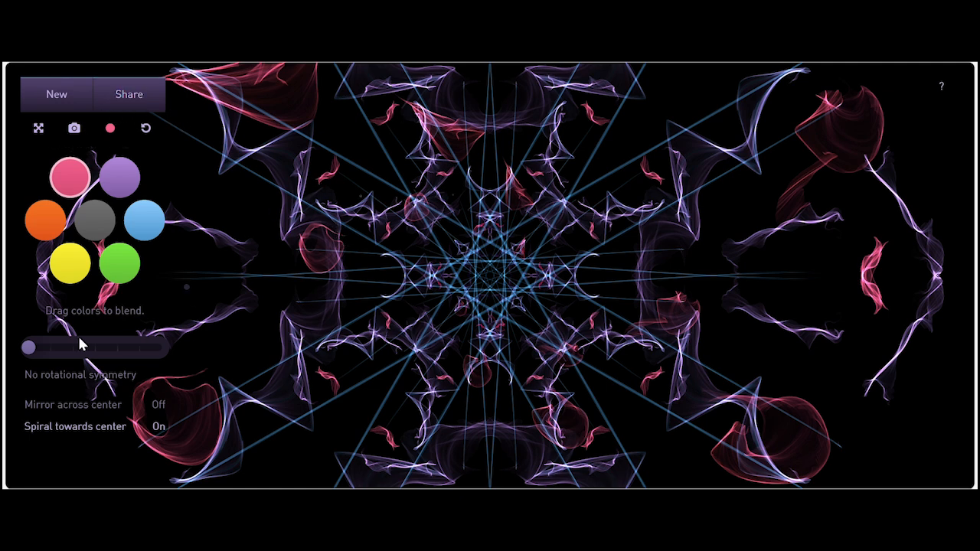
# On a cleared canvas, draw an angular grey stroke with only spiraling towards the center turned on.
pyautogui.click(55, 92)
pyautogui.click(114, 225)
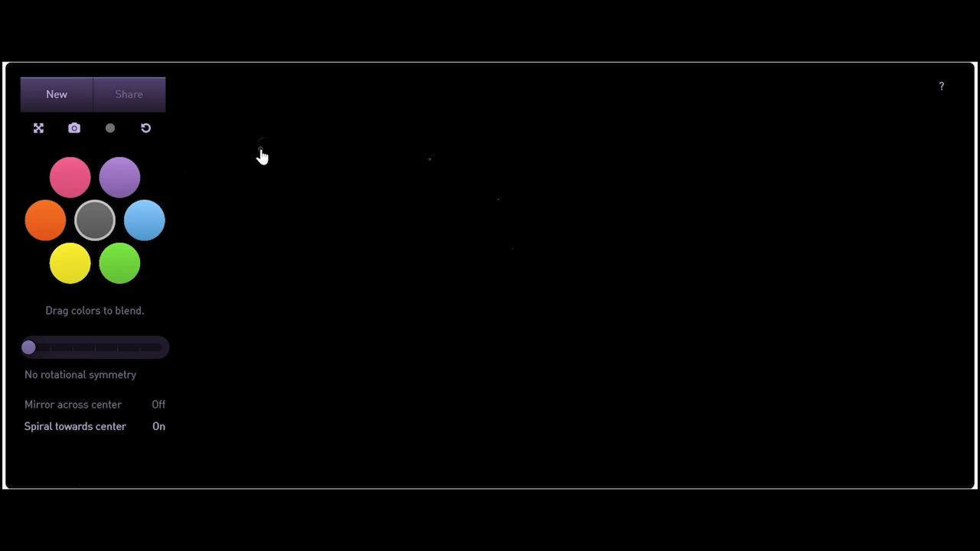
pyautogui.moveTo(261, 157)
pyautogui.mouseDown()
pyautogui.moveTo(468, 329)
pyautogui.moveTo(342, 262)
pyautogui.mouseUp()
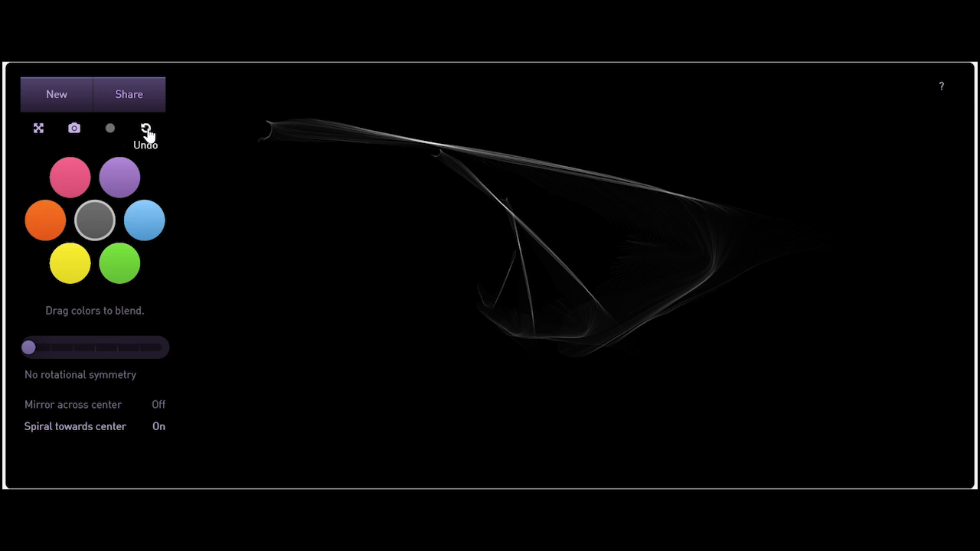
# Clear the canvas, draw sweeping grey strokes that cross near the center, and restore them after removing them.
pyautogui.press('space')
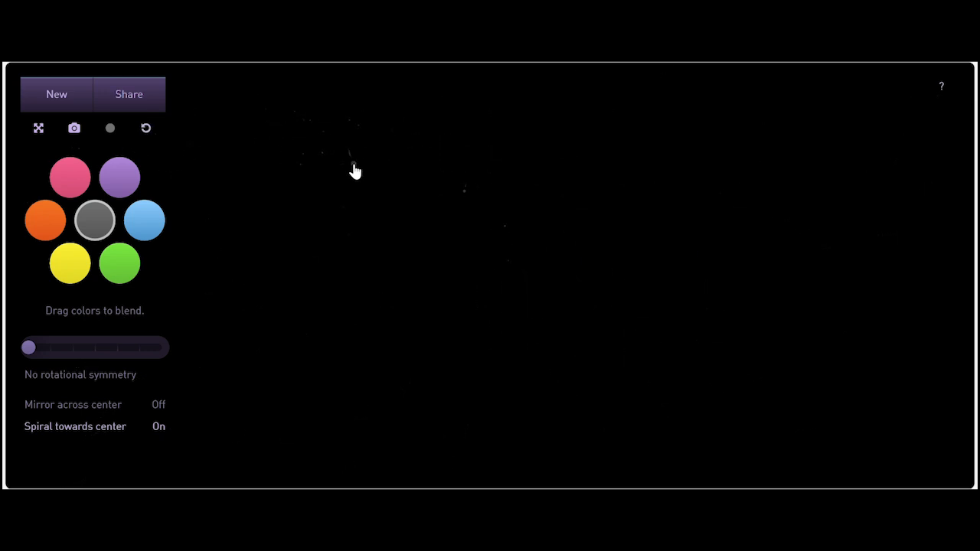
pyautogui.moveTo(355, 170)
pyautogui.mouseDown()
pyautogui.moveTo(547, 289)
pyautogui.moveTo(411, 199)
pyautogui.mouseUp()
pyautogui.moveTo(278, 162)
pyautogui.mouseDown()
pyautogui.moveTo(641, 329)
pyautogui.moveTo(506, 424)
pyautogui.moveTo(316, 348)
pyautogui.moveTo(501, 408)
pyautogui.moveTo(792, 324)
pyautogui.mouseUp()
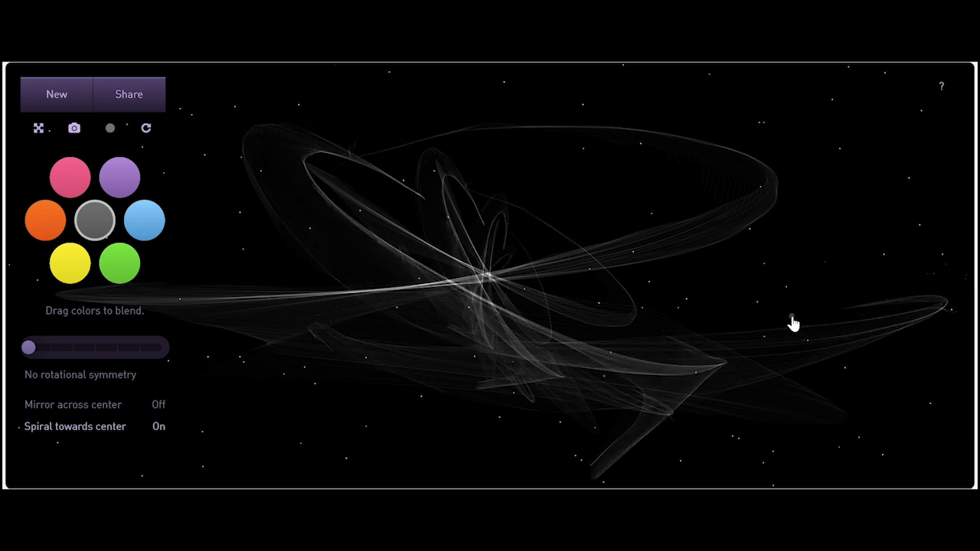
pyautogui.hotkey('ctrl', 'z')
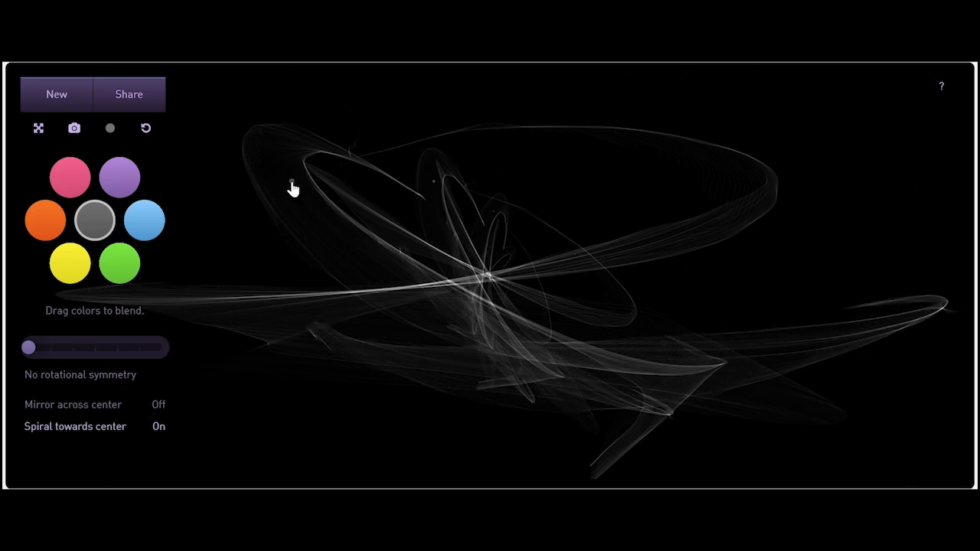
# Clear the canvas and blend orange into yellow for the drawing colour.
pyautogui.press('space')
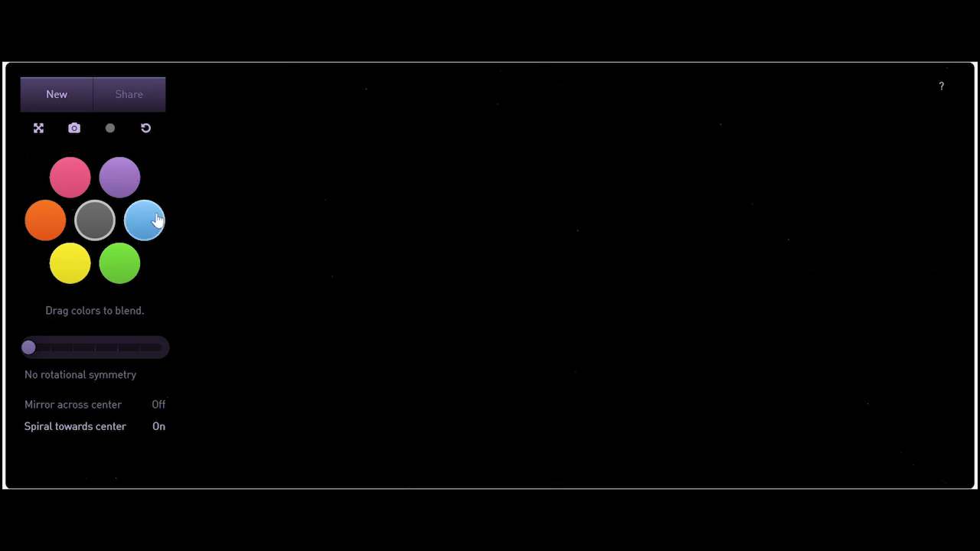
pyautogui.click(42, 226)
pyautogui.moveTo(43, 225)
pyautogui.mouseDown()
pyautogui.moveTo(75, 280)
pyautogui.moveTo(48, 207)
pyautogui.moveTo(51, 257)
pyautogui.mouseUp()
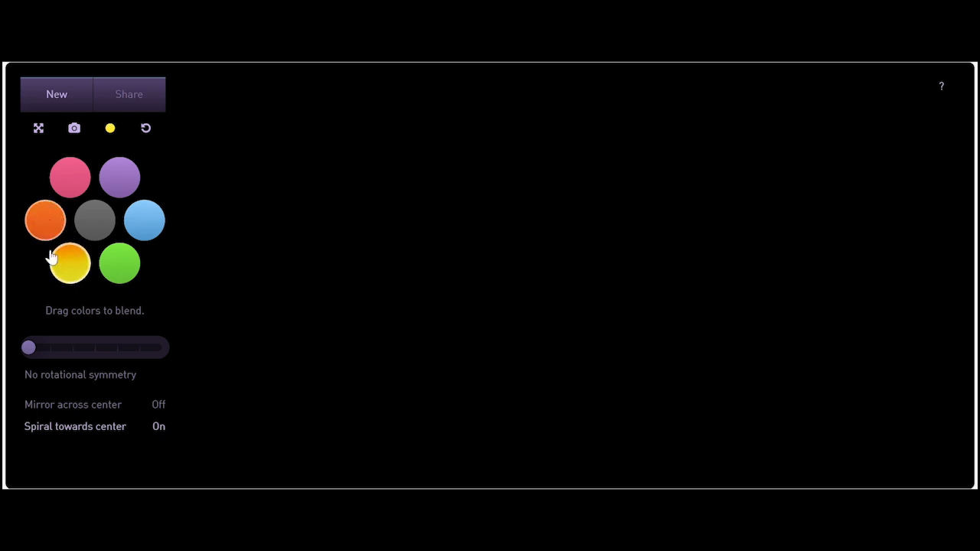
# Draw a mandala from the center outwards in the orange-yellow blend with 4-fold rotational symmetry, mirroring and spiraling turned on.
pyautogui.click(87, 426)
pyautogui.click(102, 428)
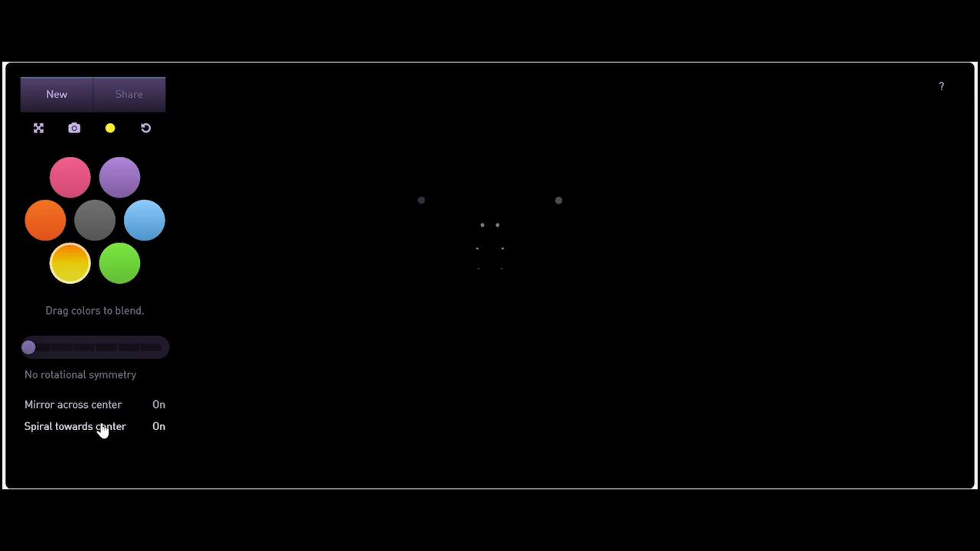
pyautogui.click(125, 354)
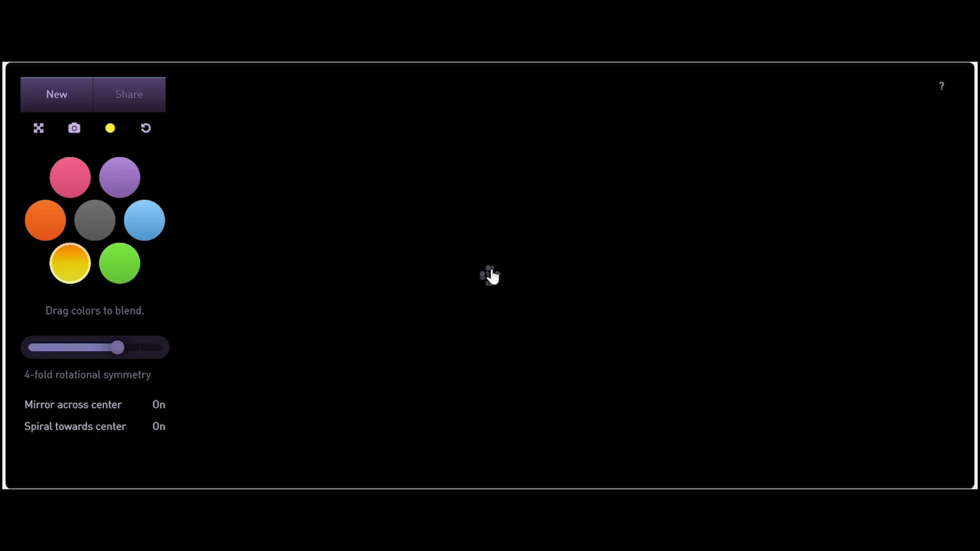
pyautogui.moveTo(492, 276)
pyautogui.mouseDown()
pyautogui.moveTo(412, 161)
pyautogui.moveTo(465, 313)
pyautogui.moveTo(420, 284)
pyautogui.moveTo(216, 209)
pyautogui.moveTo(311, 143)
pyautogui.moveTo(241, 72)
pyautogui.mouseUp()
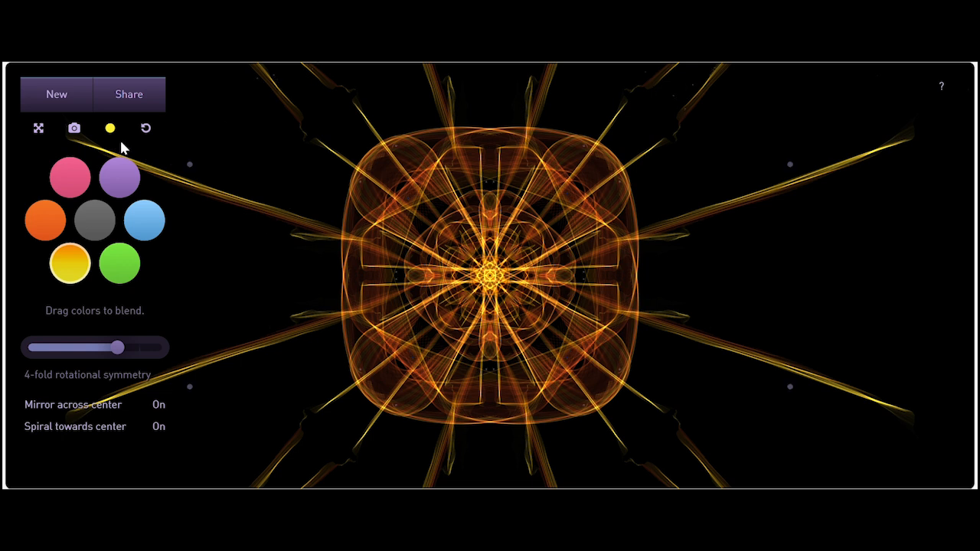
# Capture a snapshot of the mandala and save its thumbnail as an image.
pyautogui.click(73, 129)
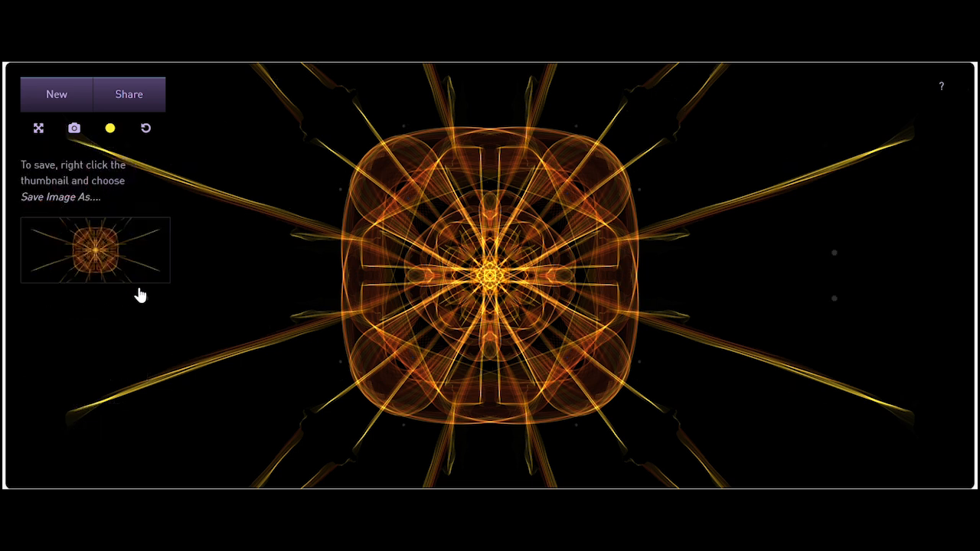
pyautogui.rightClick(135, 280)
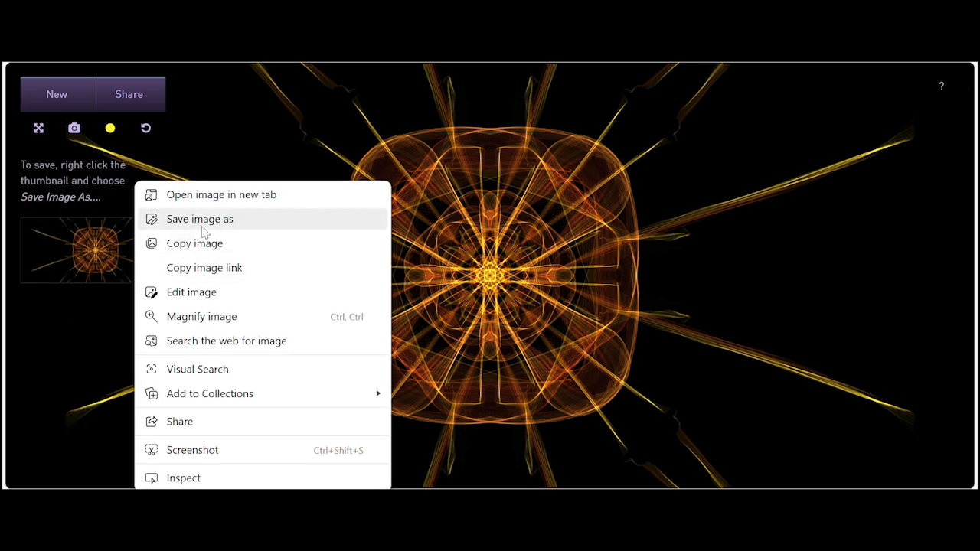
pyautogui.click(202, 224)
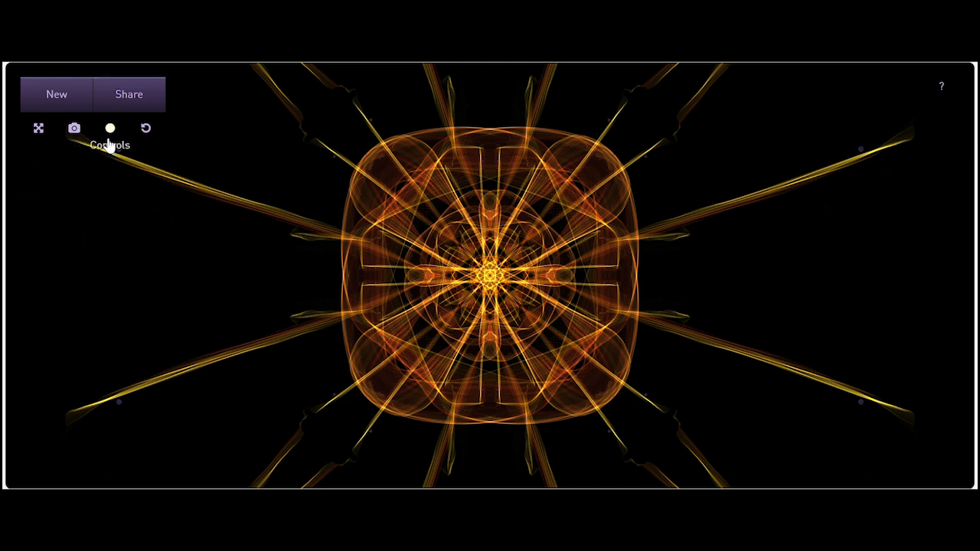
# Switch the drawing colour back to grey and start a new blank canvas.
pyautogui.moveTo(92, 145)
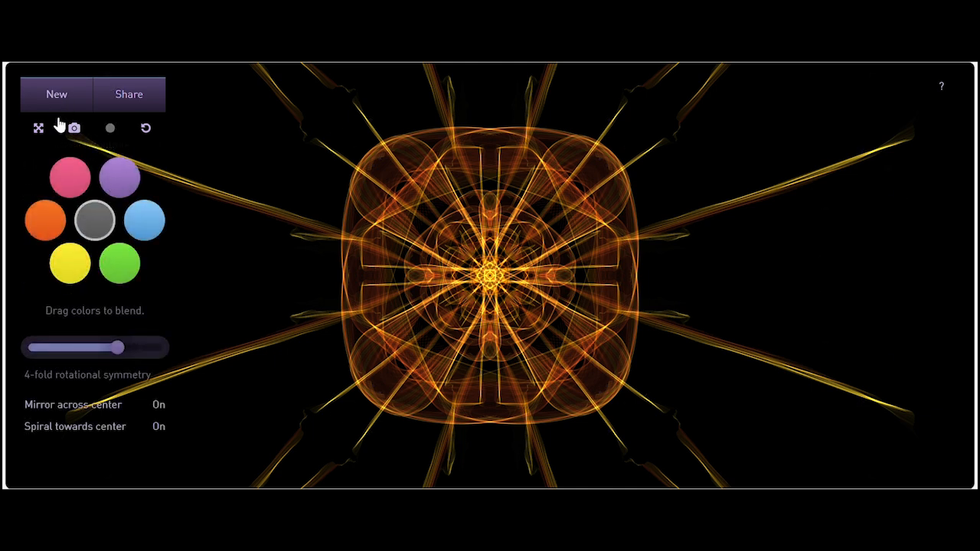
pyautogui.rightClick(39, 105)
pyautogui.click(26, 82)
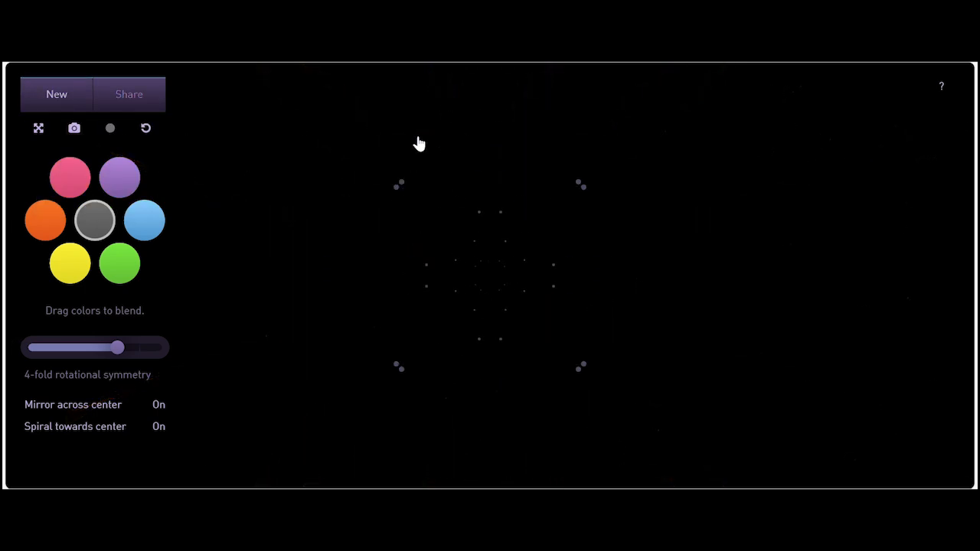
# Draw diagonal grey strokes that form nested diamonds around the center with 4-fold symmetry, mirroring and spiraling on.
pyautogui.moveTo(369, 186)
pyautogui.mouseDown()
pyautogui.moveTo(357, 170)
pyautogui.moveTo(217, 337)
pyautogui.mouseUp()
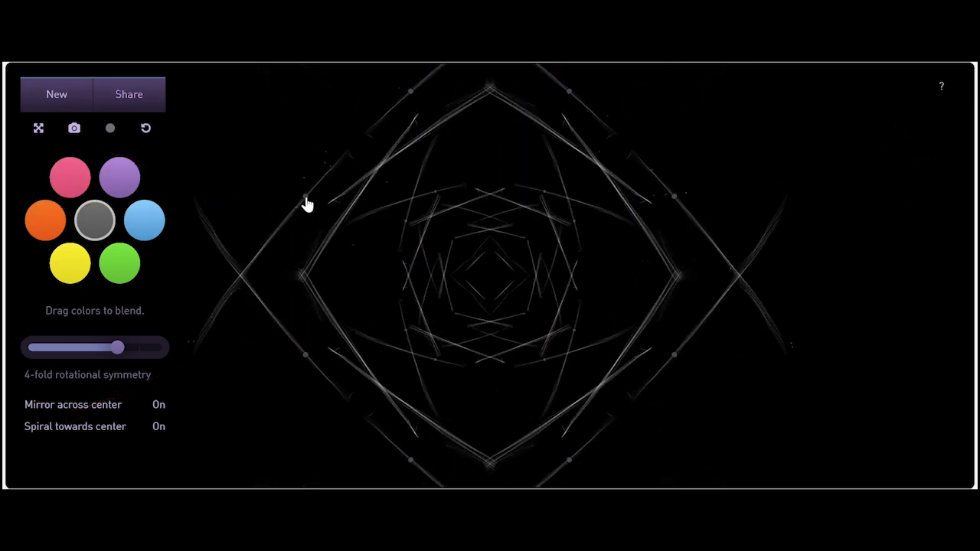
pyautogui.moveTo(308, 151)
pyautogui.mouseDown()
pyautogui.moveTo(252, 282)
pyautogui.moveTo(220, 328)
pyautogui.mouseUp()
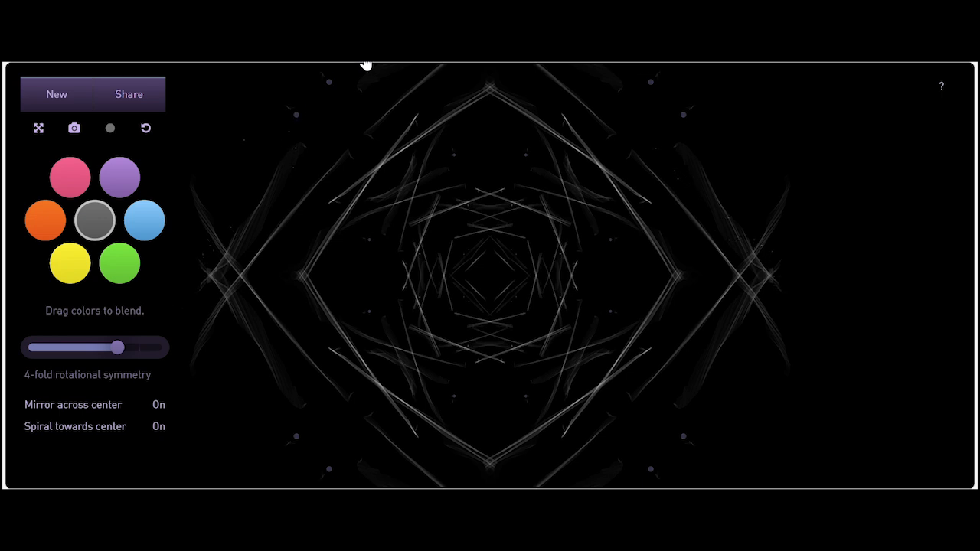
pyautogui.moveTo(365, 66)
pyautogui.mouseDown()
pyautogui.moveTo(288, 113)
pyautogui.moveTo(292, 93)
pyautogui.moveTo(190, 187)
pyautogui.mouseUp()
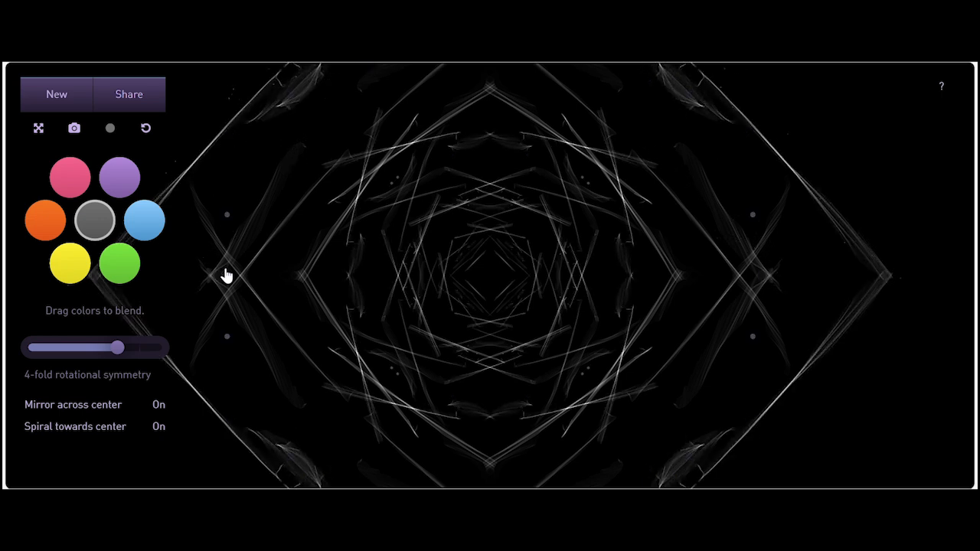
pyautogui.moveTo(213, 258); pyautogui.dragTo(405, 464)
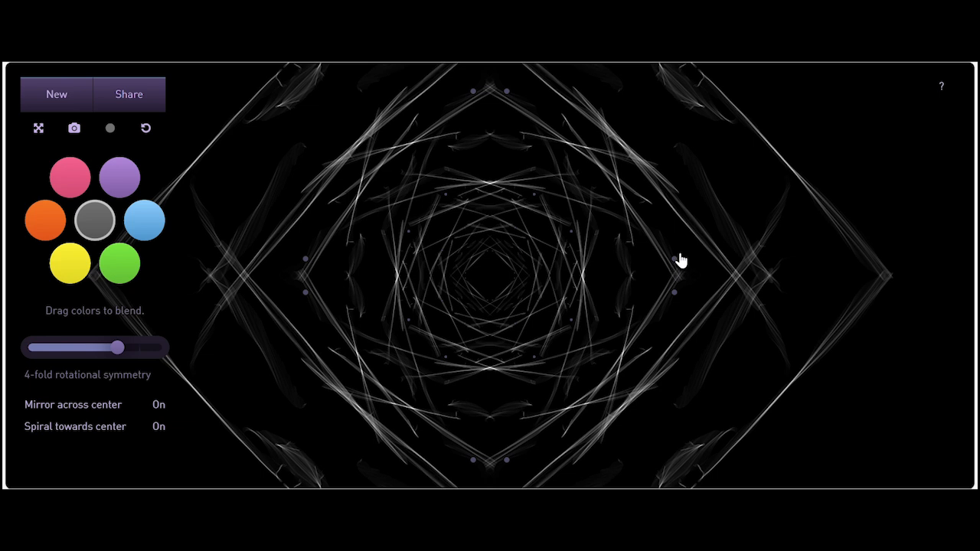
pyautogui.moveTo(681, 131)
pyautogui.mouseDown()
pyautogui.moveTo(811, 253)
pyautogui.moveTo(926, 291)
pyautogui.mouseUp()
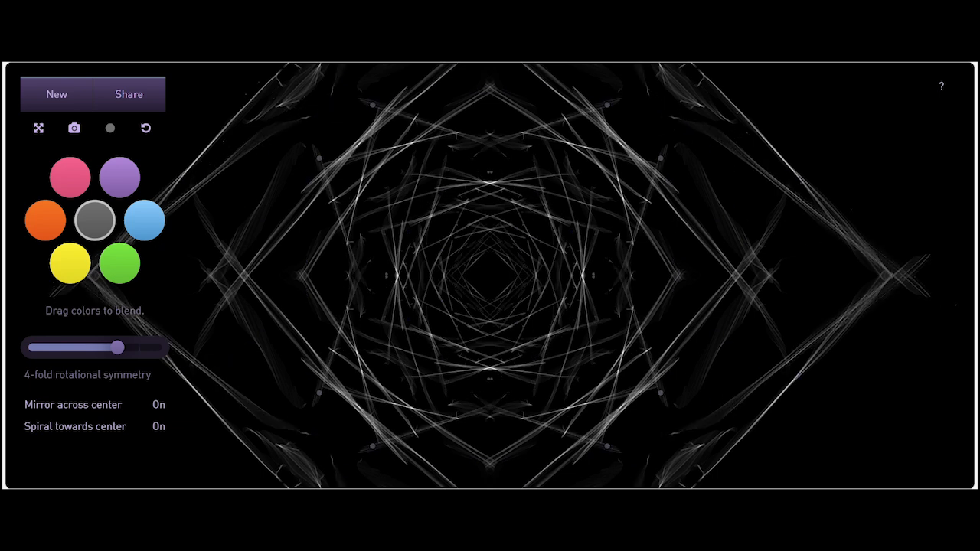